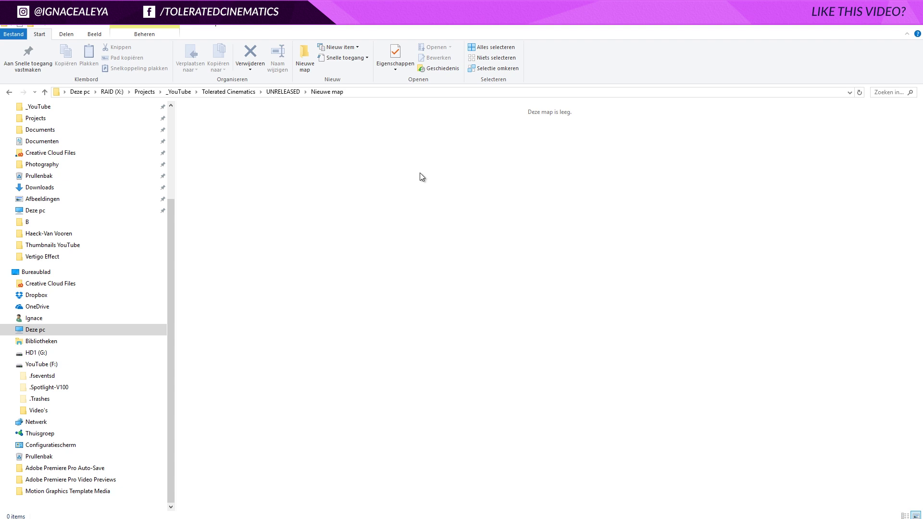
Create a new folder named 'YouTube Tutorial Video' inside Nieuwe map.
right_click(260, 166)
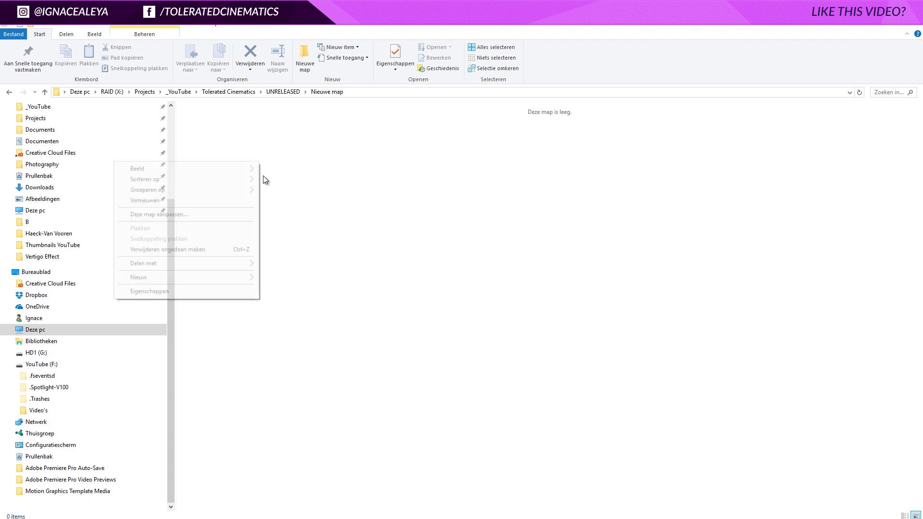
mouse_move(236, 279)
click(281, 277)
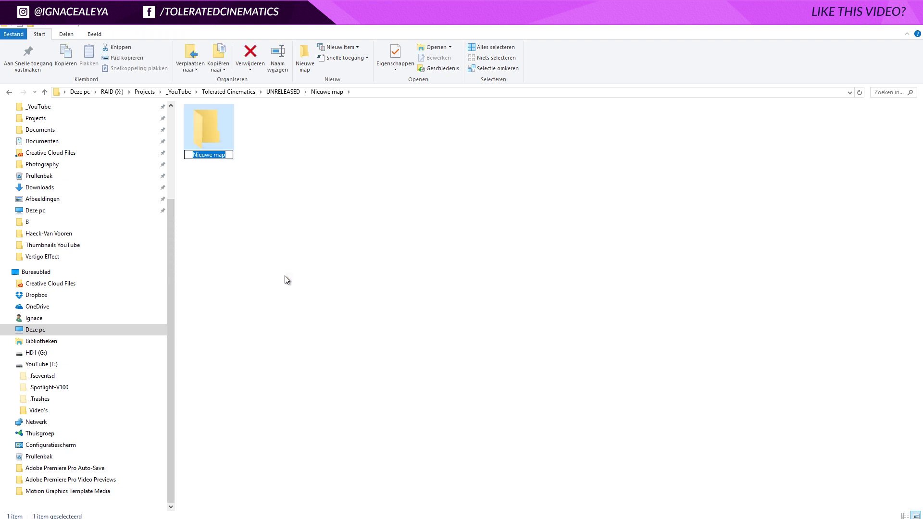
text(YouTube Tutorial Video)
key(Return)
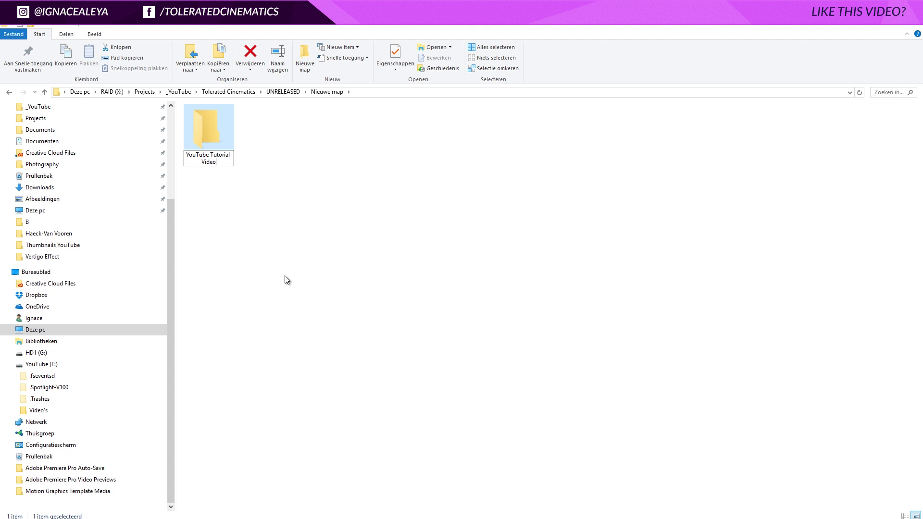
Open YouTube Tutorial Video and create the Footage and Music subfolders.
double_click(209, 127)
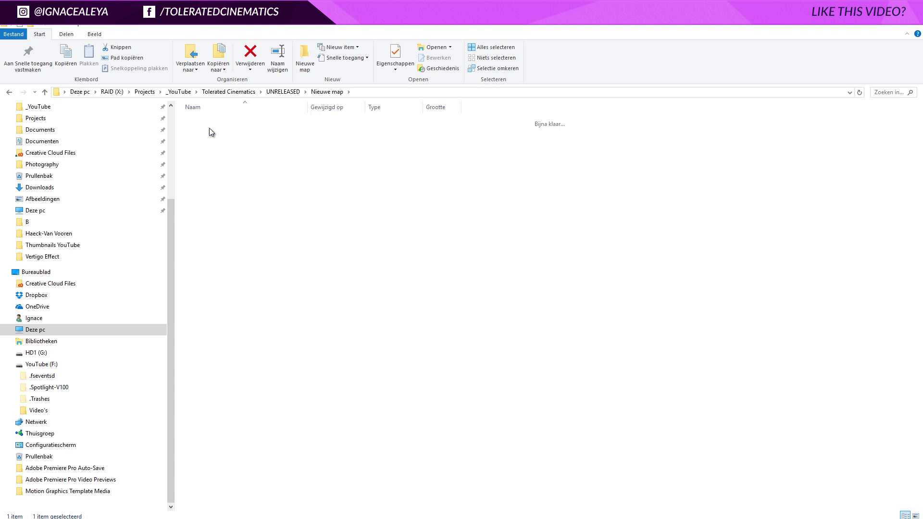
right_click(266, 193)
mouse_move(242, 310)
click(278, 312)
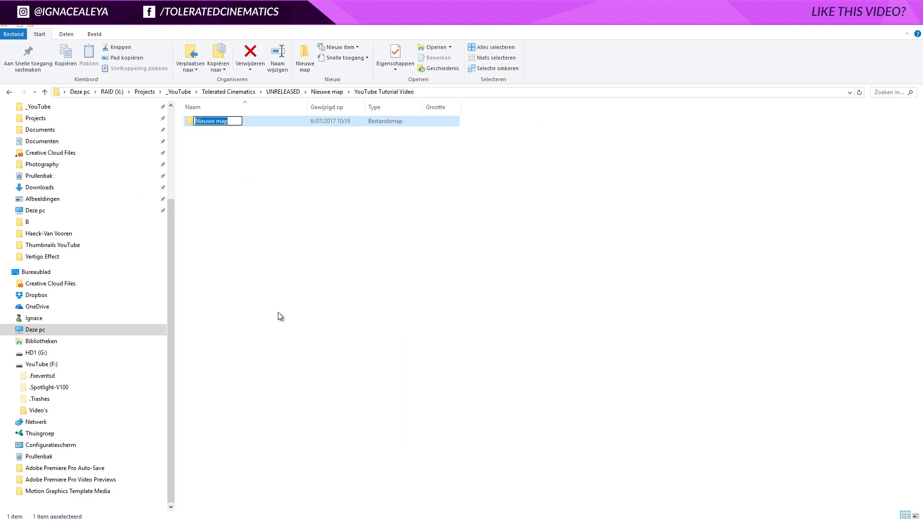
text(Footage)
key(Return)
click(280, 254)
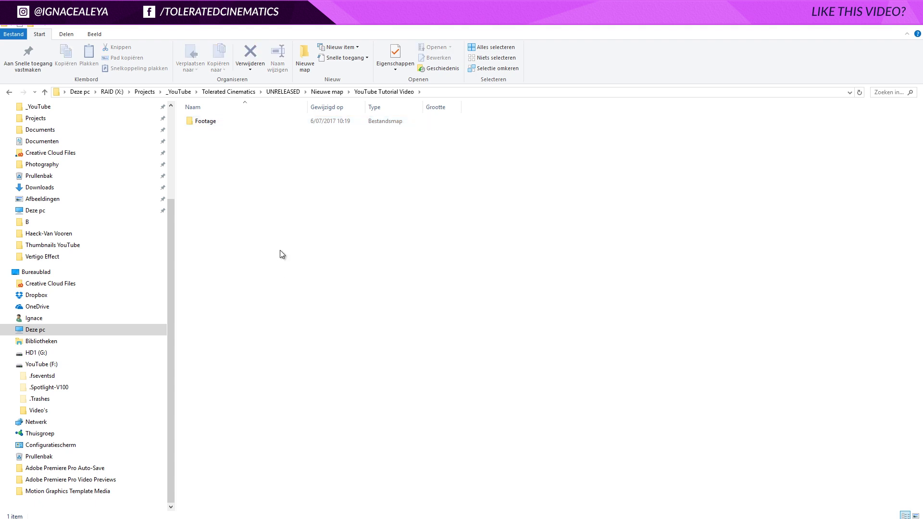
right_click(241, 187)
mouse_move(235, 309)
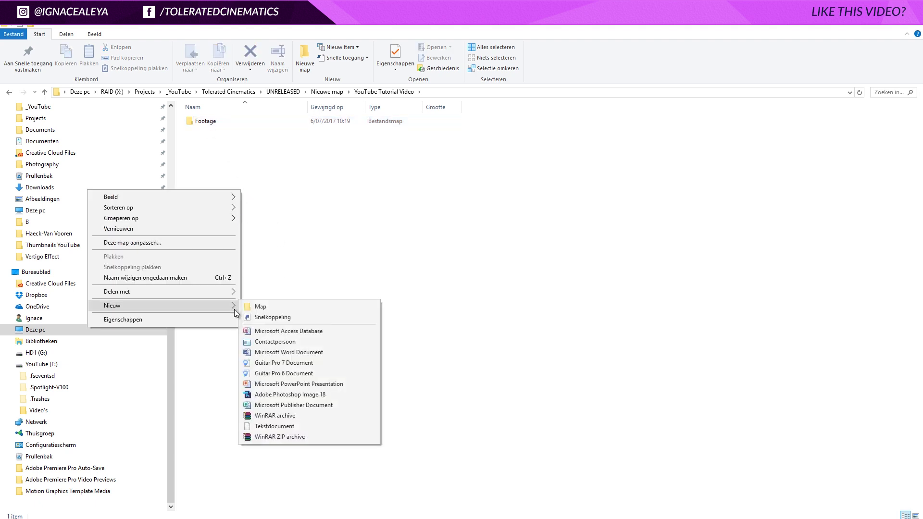
click(266, 304)
text(Music)
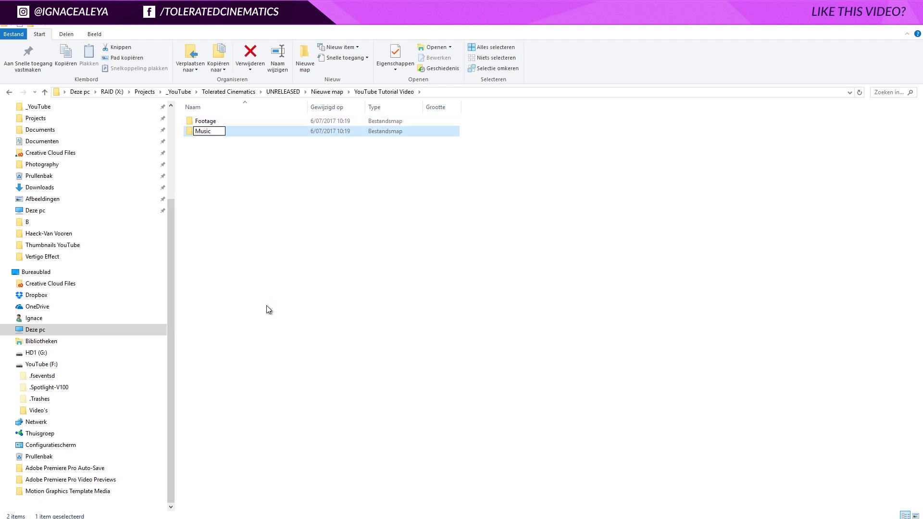
key(Return)
click(267, 214)
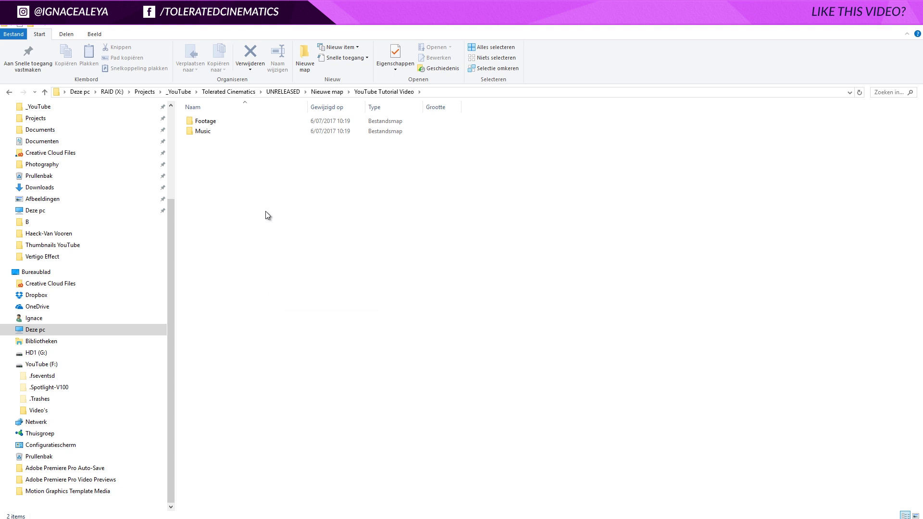
Add the SFX and Assets subfolders, checking Assets before returning to YouTube Tutorial Video.
right_click(265, 211)
mouse_move(237, 328)
click(283, 331)
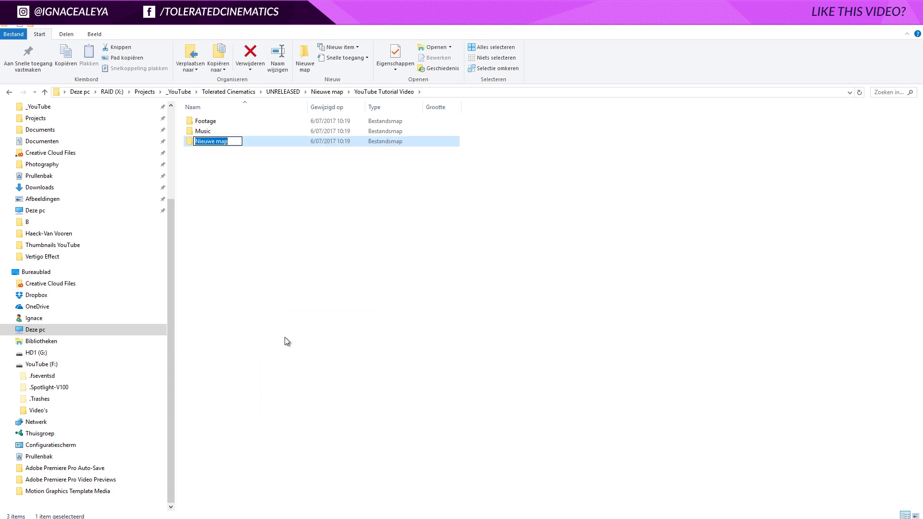
text(SFX)
key(Return)
click(269, 321)
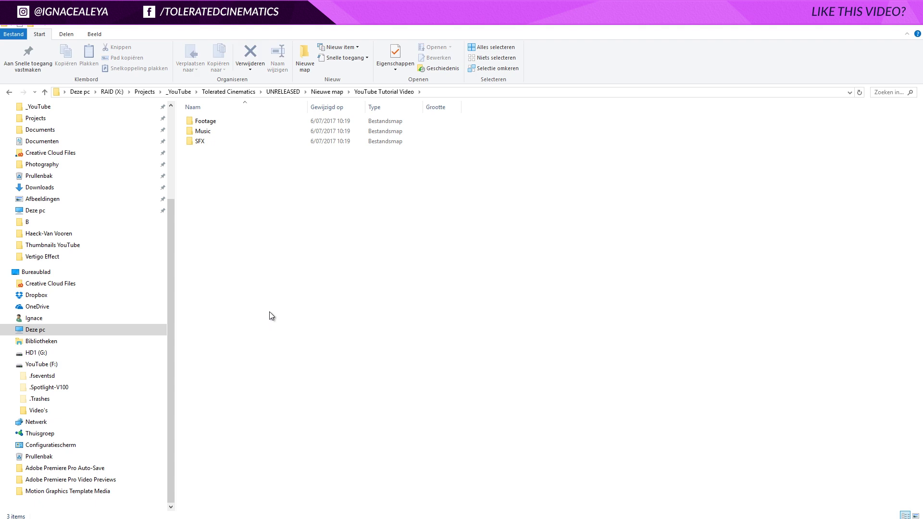
right_click(251, 239)
mouse_move(235, 353)
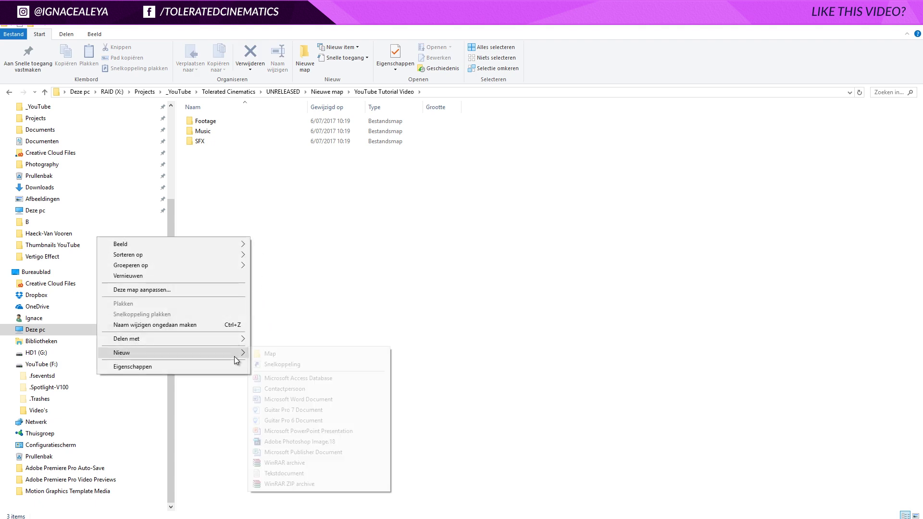
click(270, 354)
text(Assets)
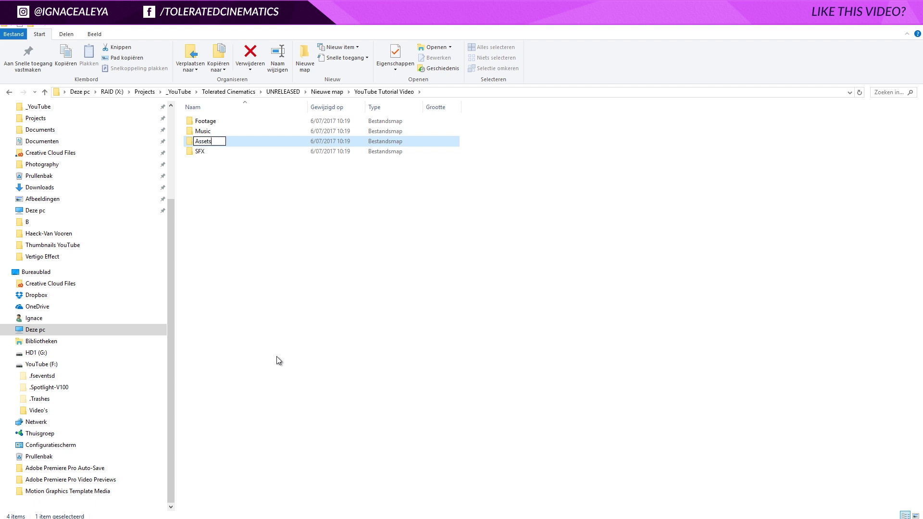
key(Return)
double_click(225, 123)
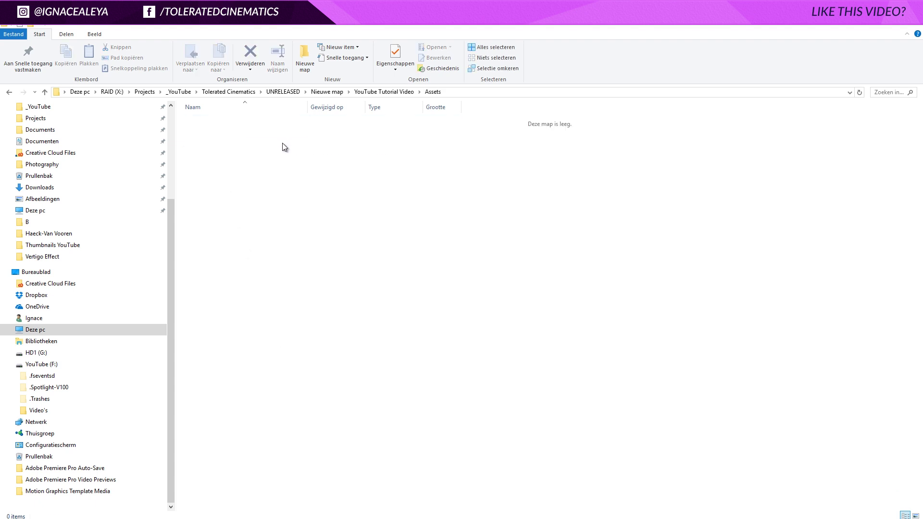
click(390, 95)
click(294, 192)
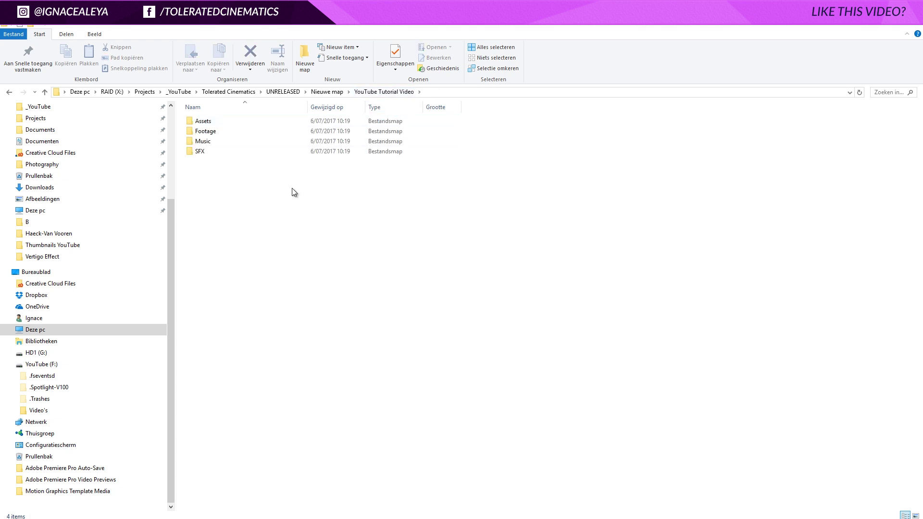
Open Footage and create the DAY 01 and DAY 02 subfolders inside it.
double_click(207, 131)
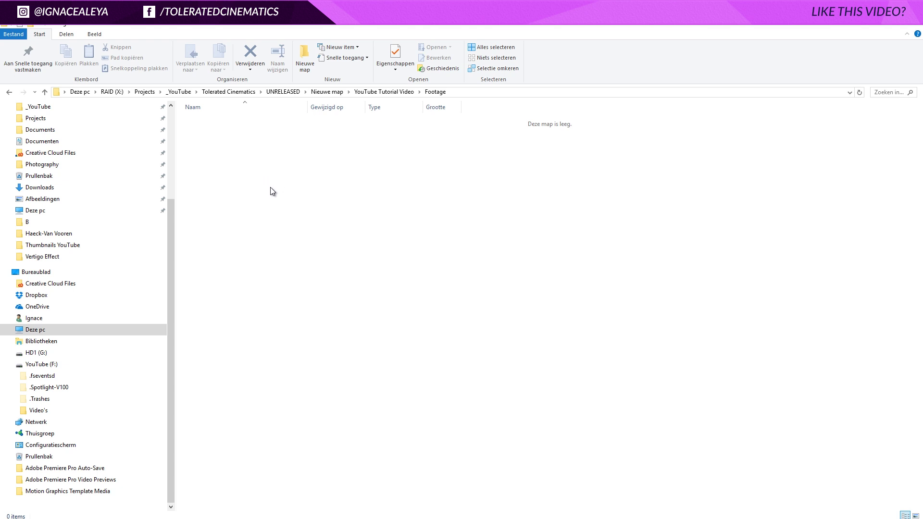
right_click(325, 174)
mouse_move(290, 289)
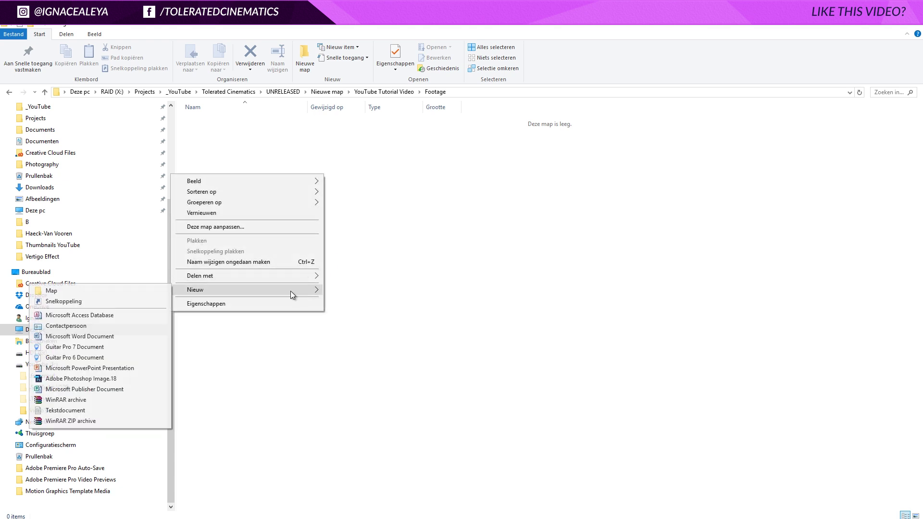
click(108, 290)
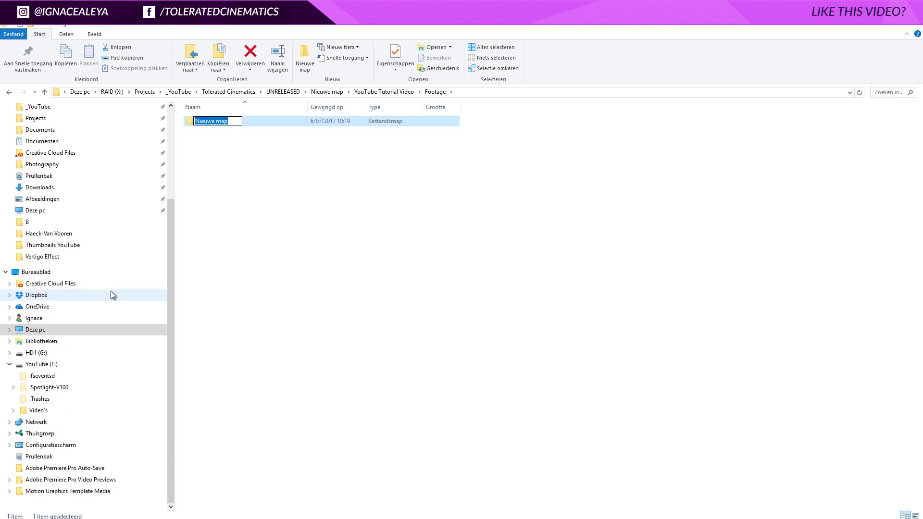
text(DAY 01)
key(Return)
right_click(242, 214)
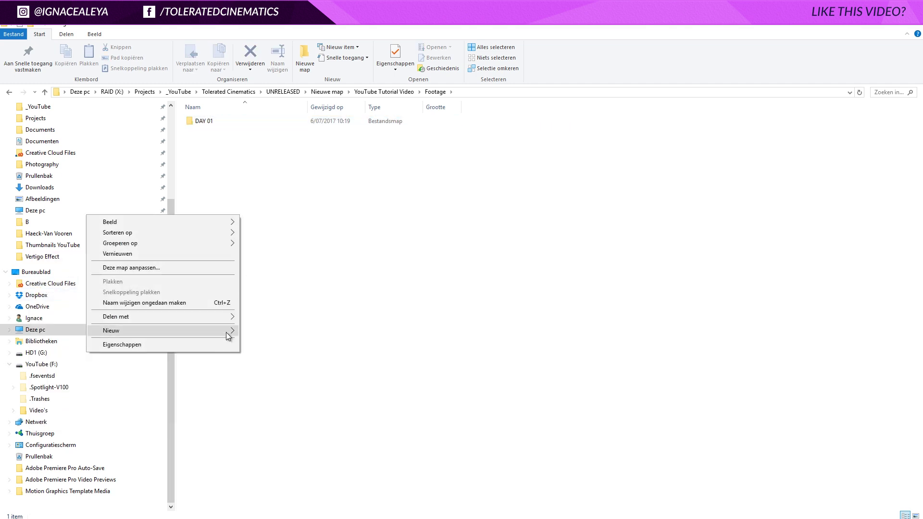
mouse_move(228, 331)
click(257, 333)
text(DAY 02)
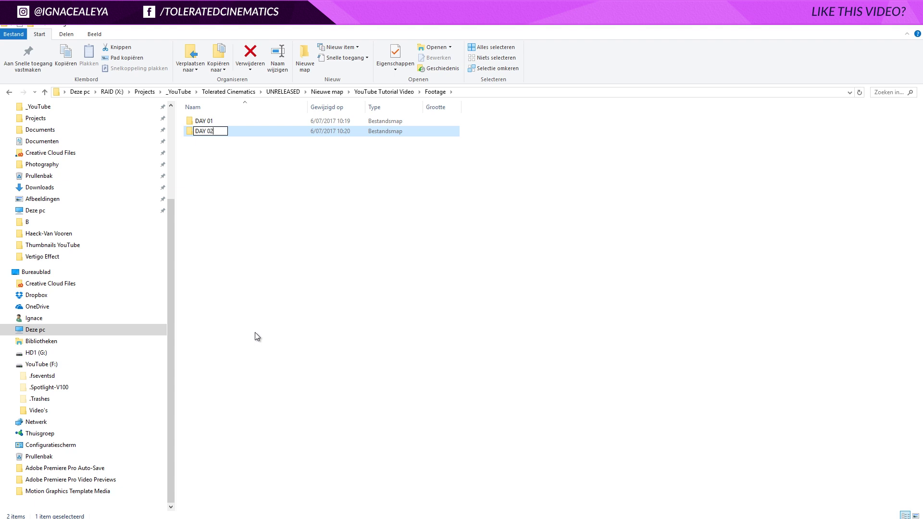
key(Return)
click(255, 324)
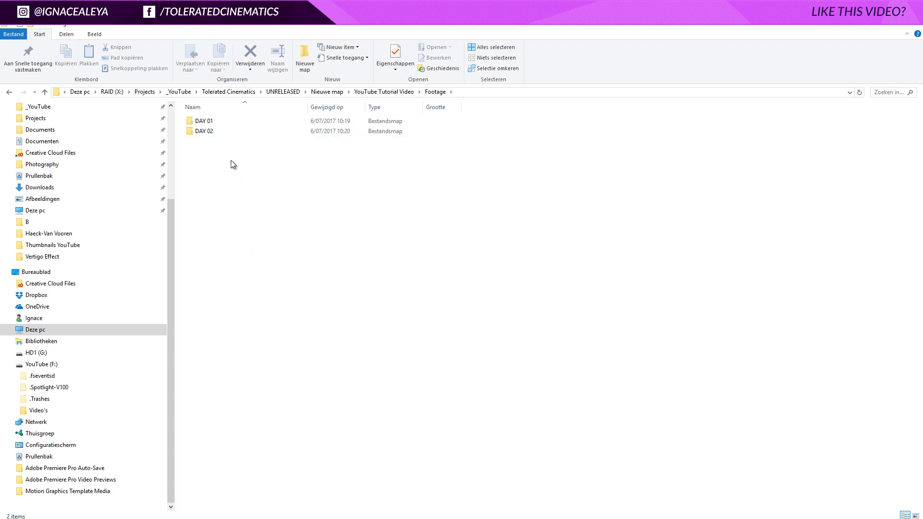
Open DAY 01 and create a GH5 camera folder, correcting a mistyped name.
double_click(222, 121)
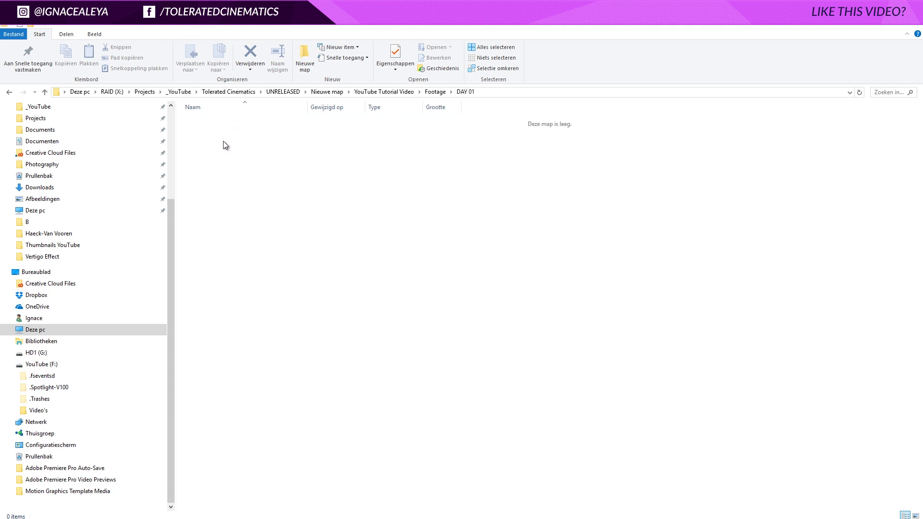
right_click(223, 140)
mouse_move(189, 258)
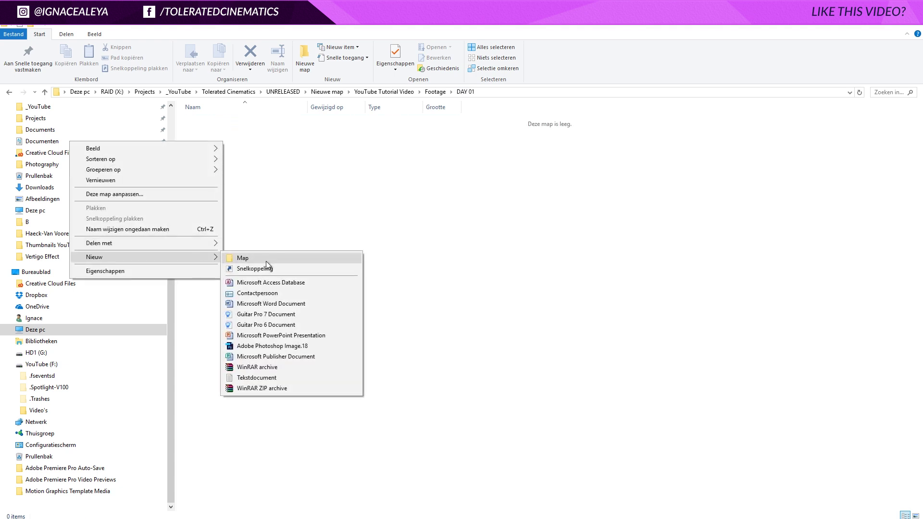
click(266, 260)
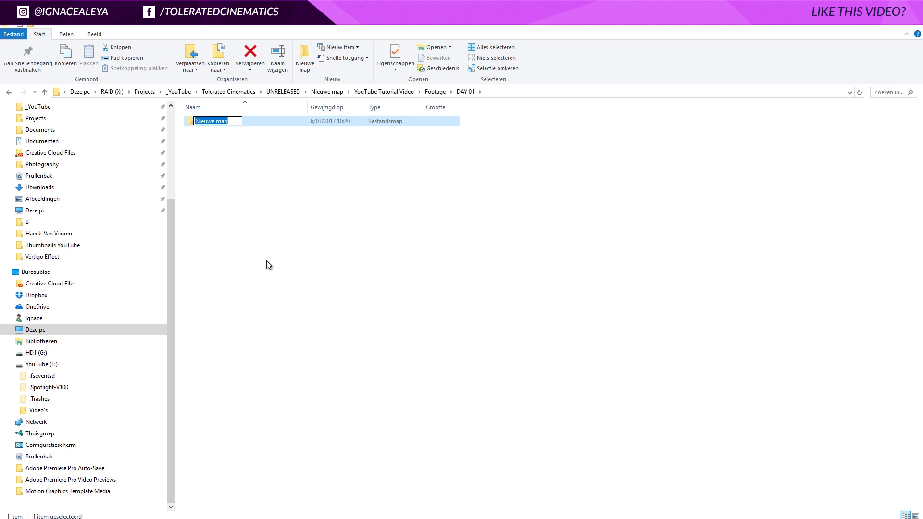
text(Panas)
key(BackSpace)
key(BackSpace)
key(BackSpace)
key(BackSpace)
key(BackSpace)
text(GH5)
click(302, 233)
Add the GH4 and Drone camera folders in DAY 01.
right_click(264, 187)
key(Escape)
right_click(246, 285)
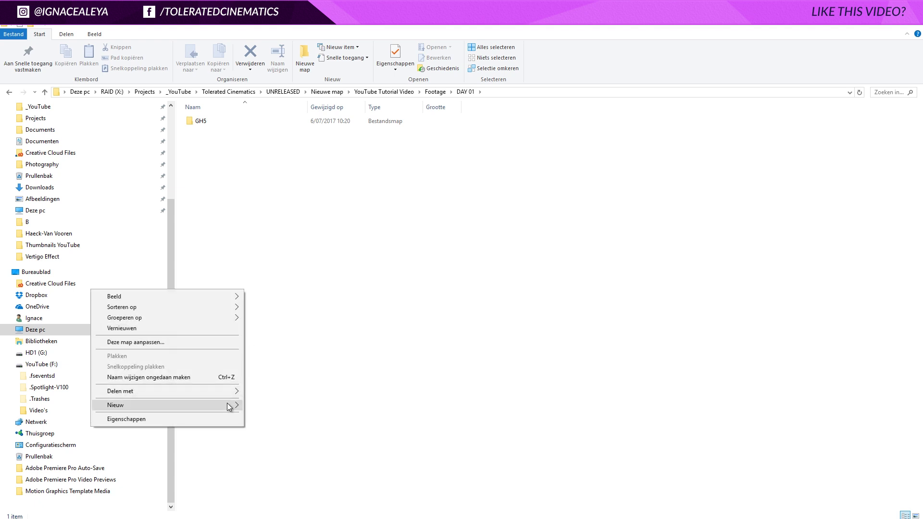
mouse_move(228, 407)
click(302, 270)
text(GH)
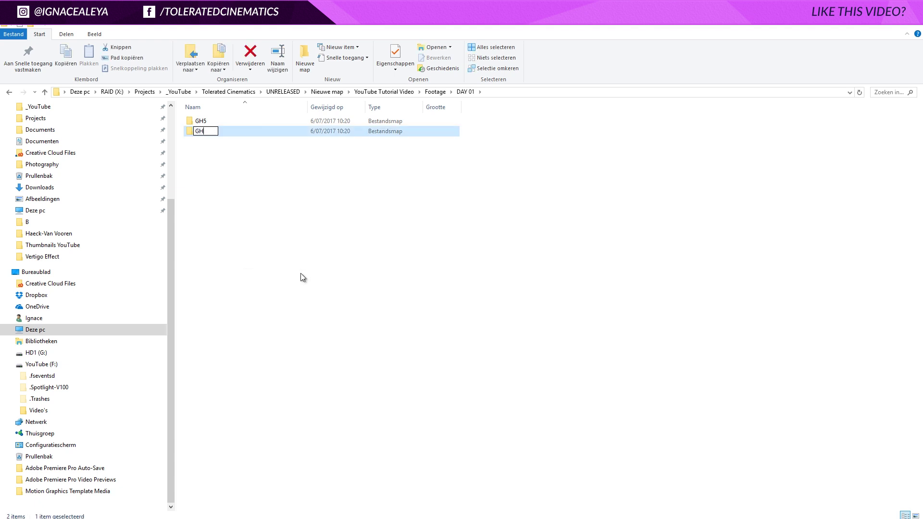
text(4)
key(Return)
right_click(283, 250)
mouse_move(261, 365)
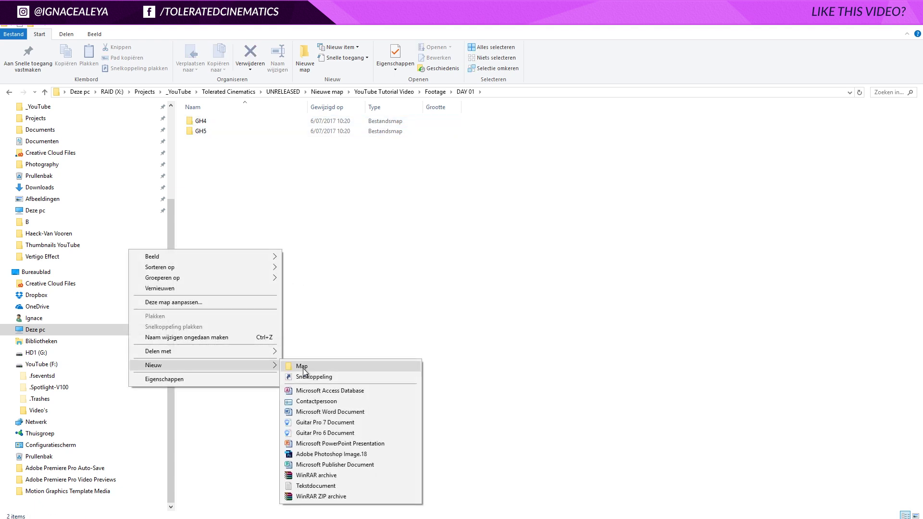
click(302, 366)
text(Drone)
key(Return)
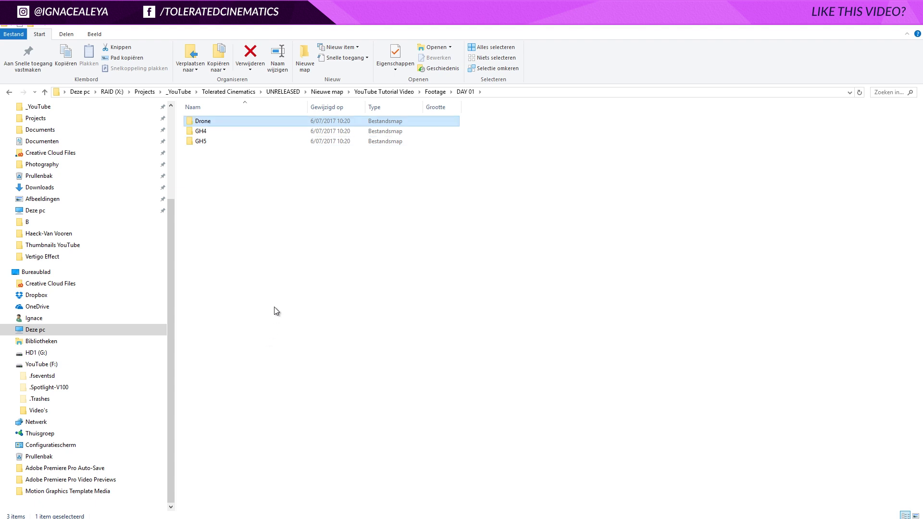
click(274, 306)
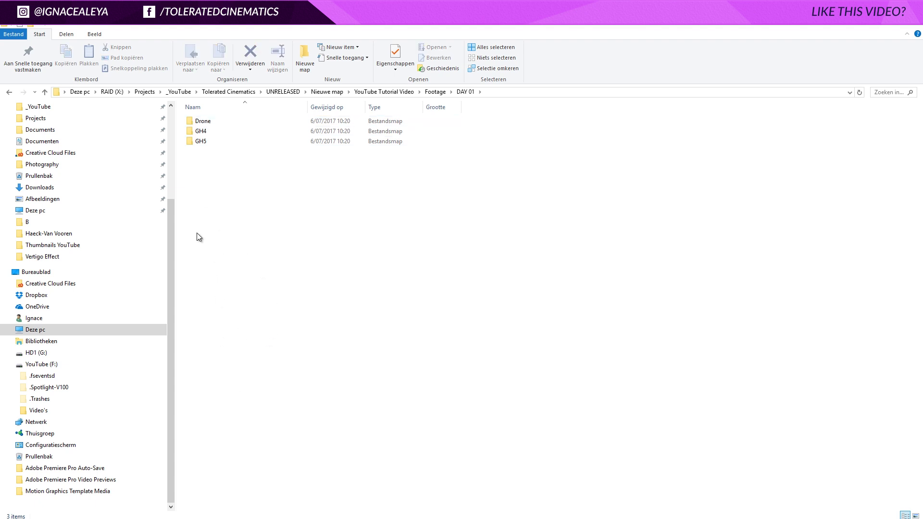
Open GH4 and create a '4k 25fps' folder inside it.
double_click(216, 134)
right_click(216, 134)
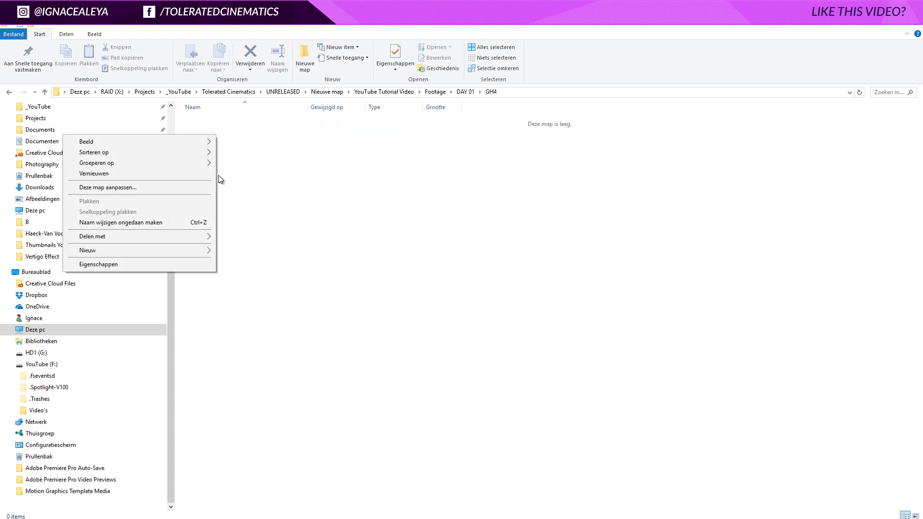
mouse_move(194, 252)
click(235, 251)
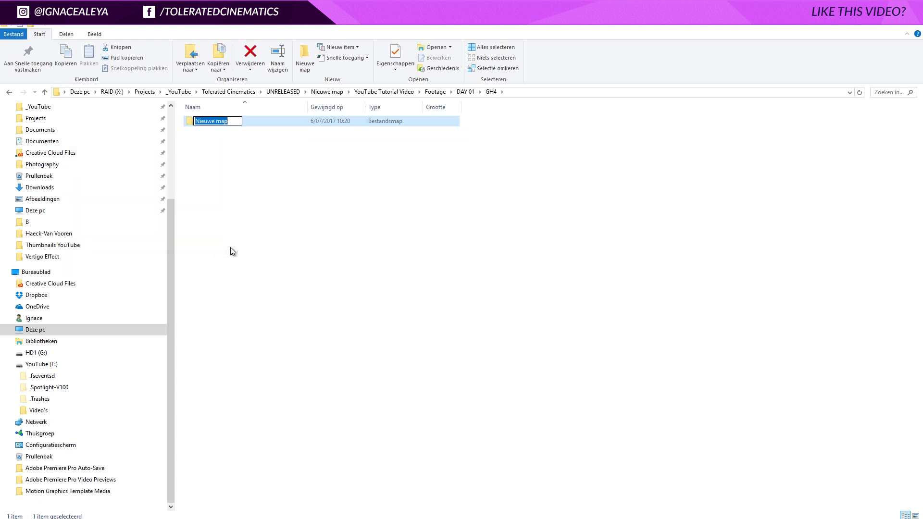
text(4k 25fps)
key(Return)
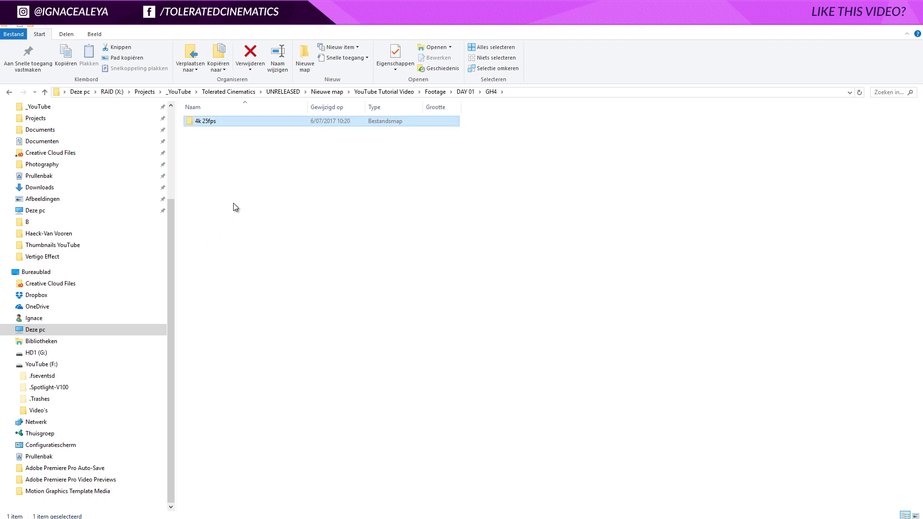
Create a second GH4 folder named 'Full HD 120fps'.
right_click(233, 203)
click(244, 319)
text(120)
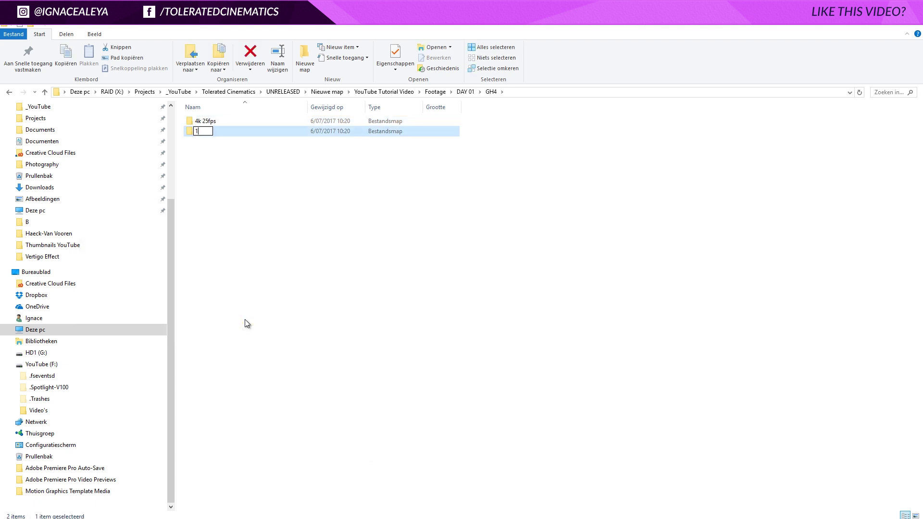
key(BackSpace)
key(BackSpace)
key(BackSpace)
text(Full HD 120fps)
key(Return)
click(332, 166)
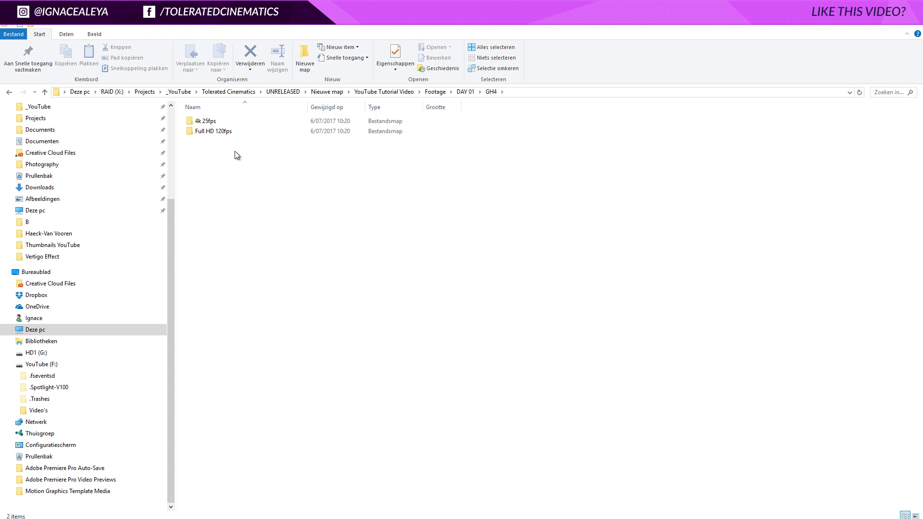
click(249, 131)
Navigate from the GH4 folders back up to YouTube Tutorial Video.
double_click(207, 133)
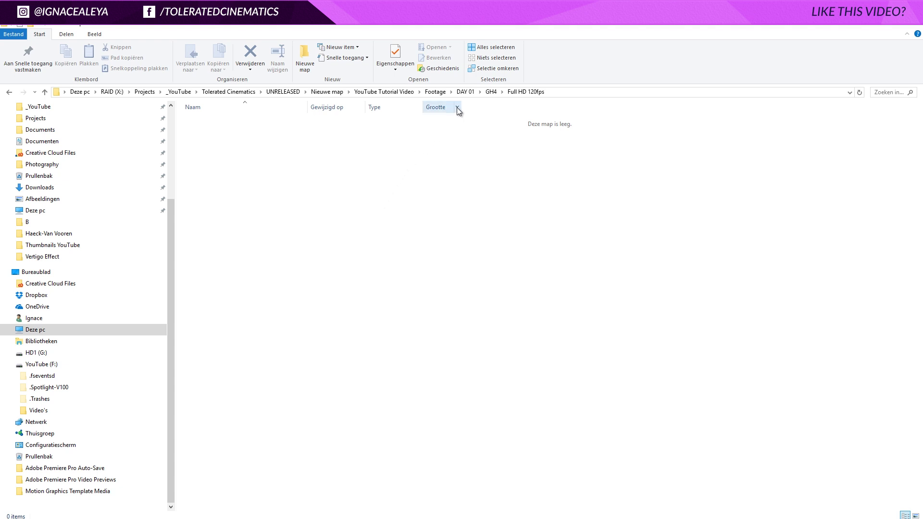
click(465, 91)
double_click(208, 131)
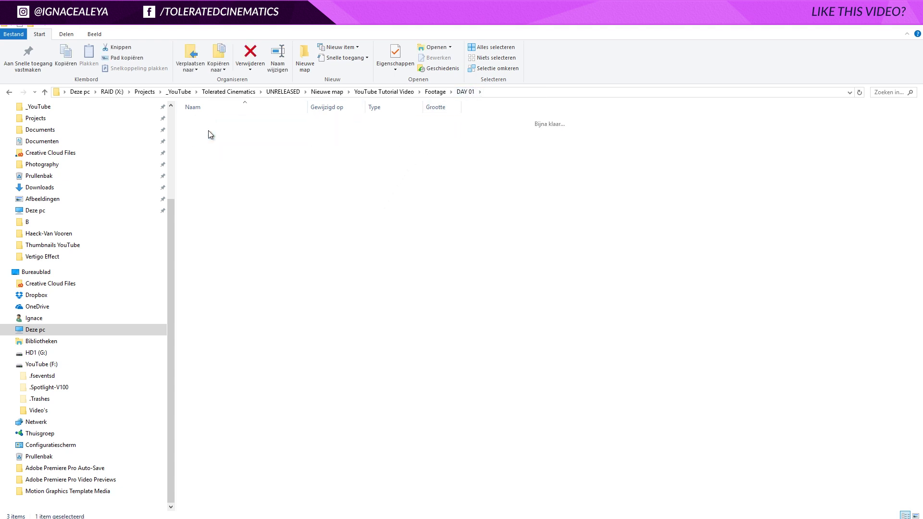
click(437, 92)
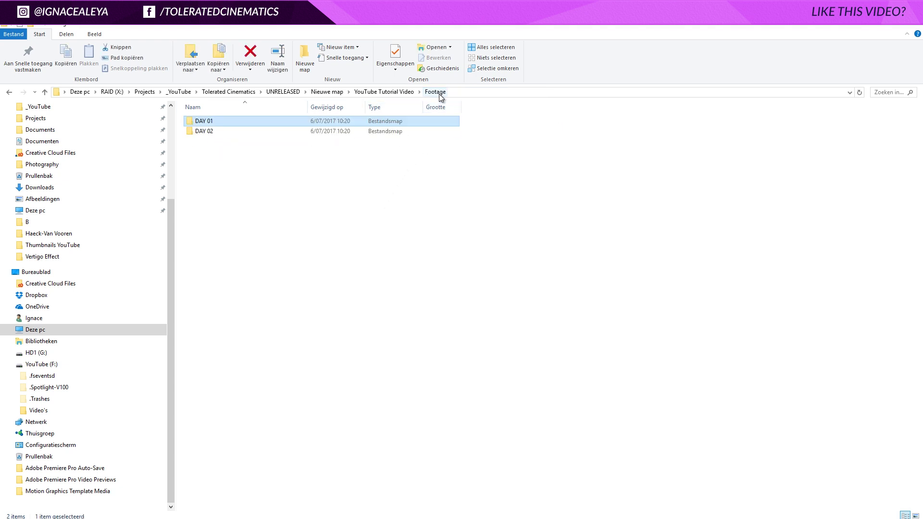
click(406, 92)
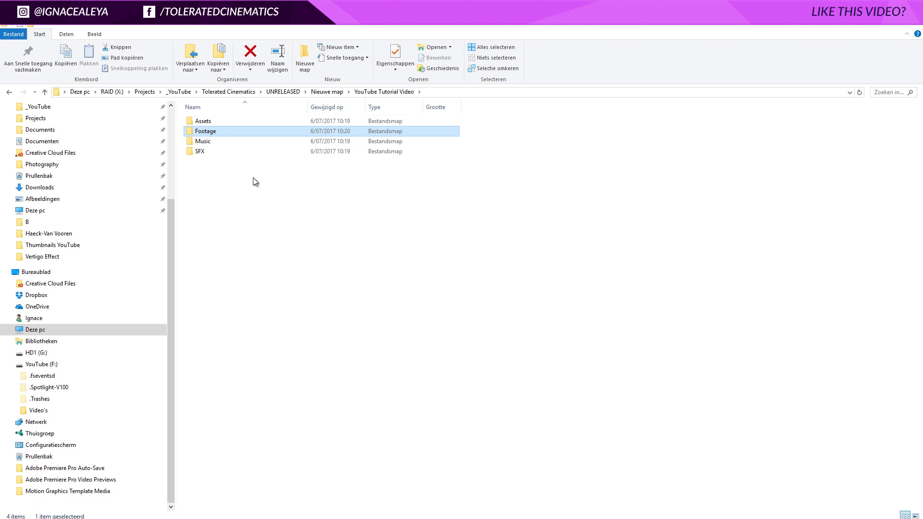
click(235, 198)
Create an Images folder in YouTube Tutorial Video and open it.
right_click(236, 197)
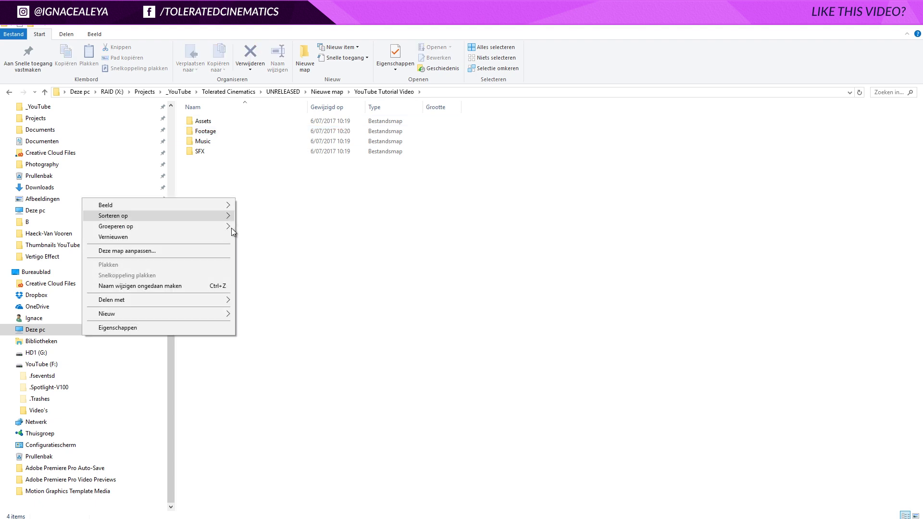
click(281, 241)
right_click(281, 241)
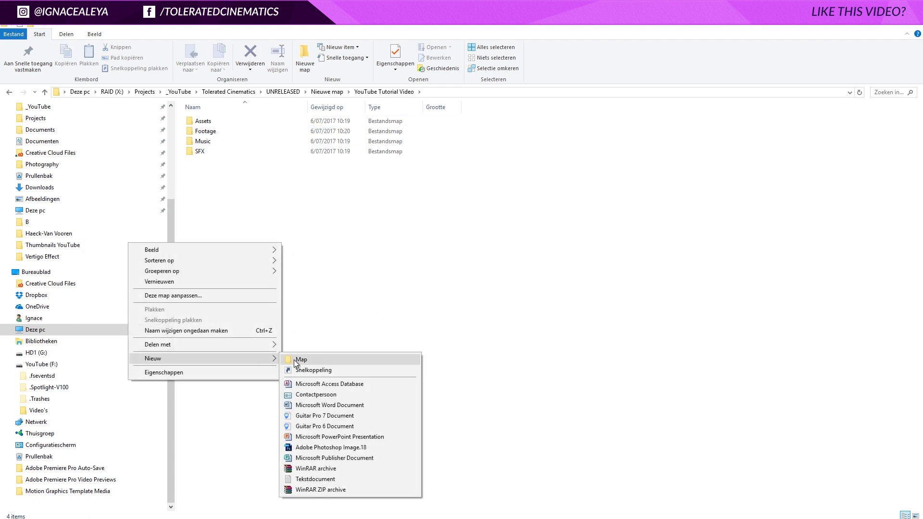
click(294, 359)
text(Images)
key(Return)
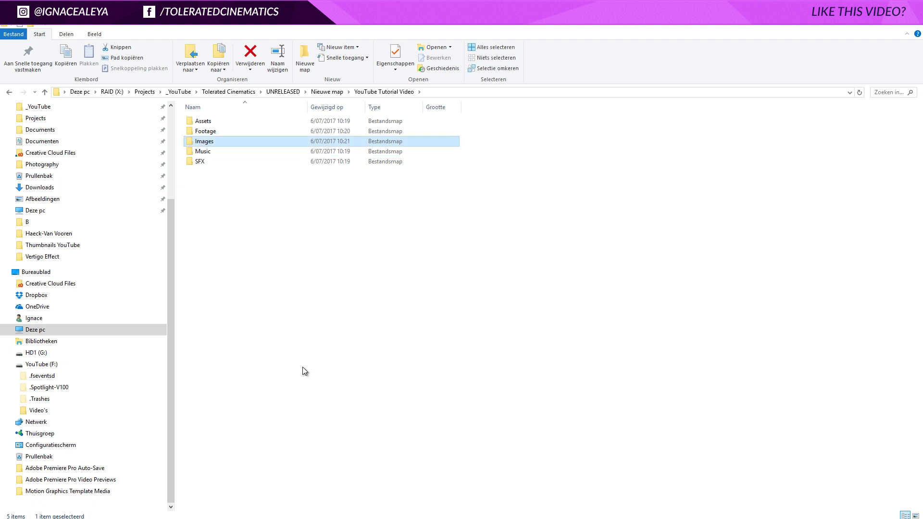
double_click(205, 141)
Create RAW and JPG Finals subfolders in Images and check each one.
right_click(225, 161)
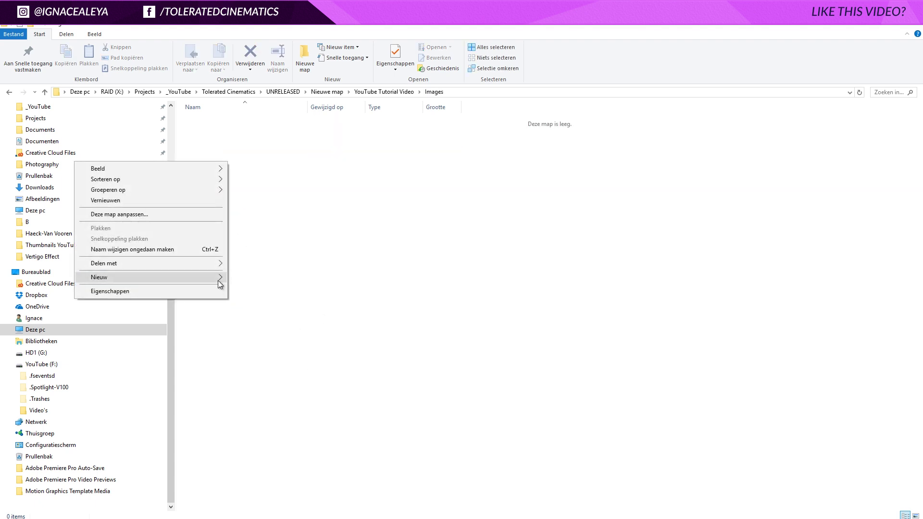
click(243, 278)
text(RAW)
click(220, 191)
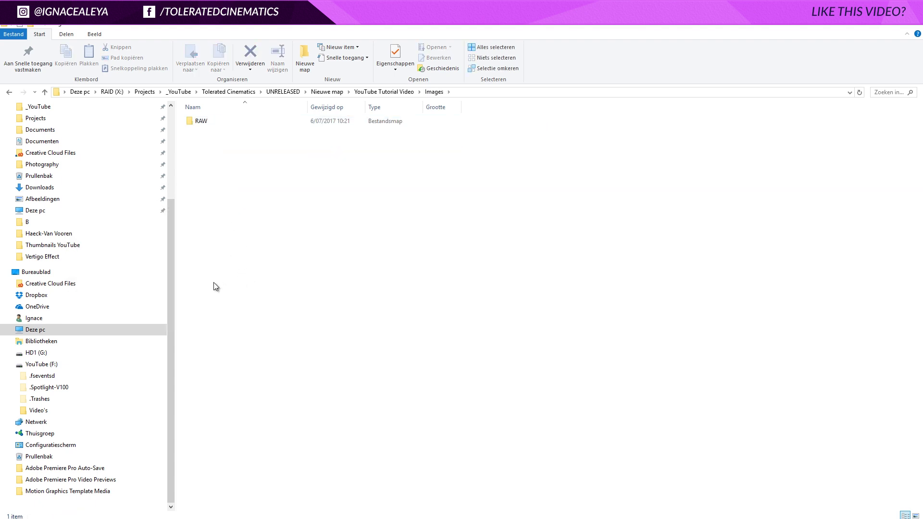
right_click(213, 283)
click(230, 395)
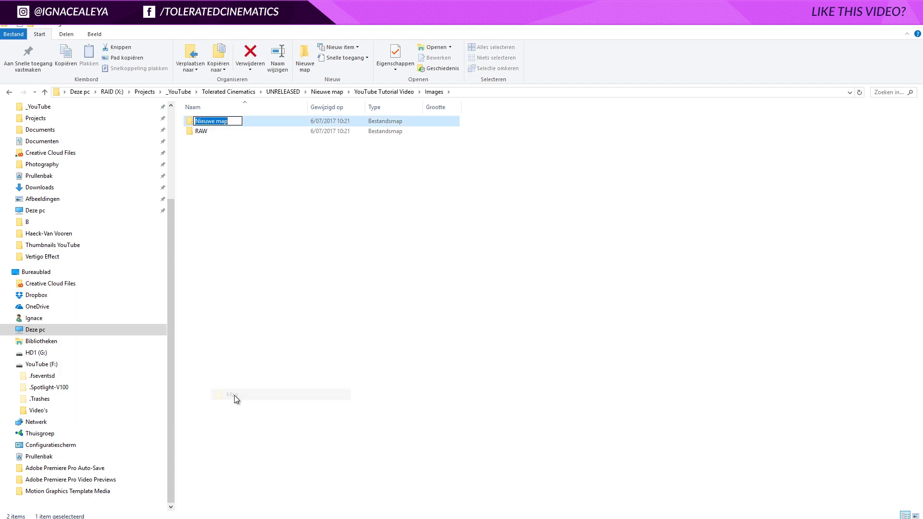
text(JPG Finals)
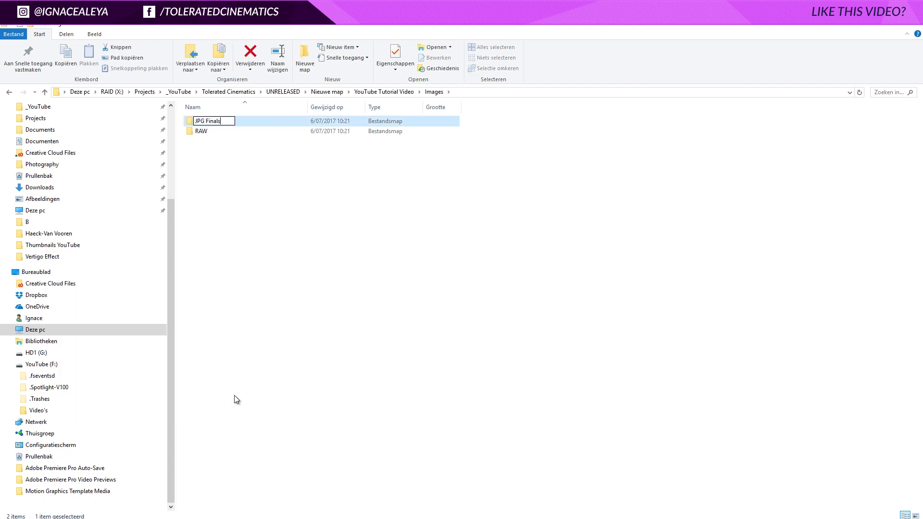
key(Return)
double_click(203, 130)
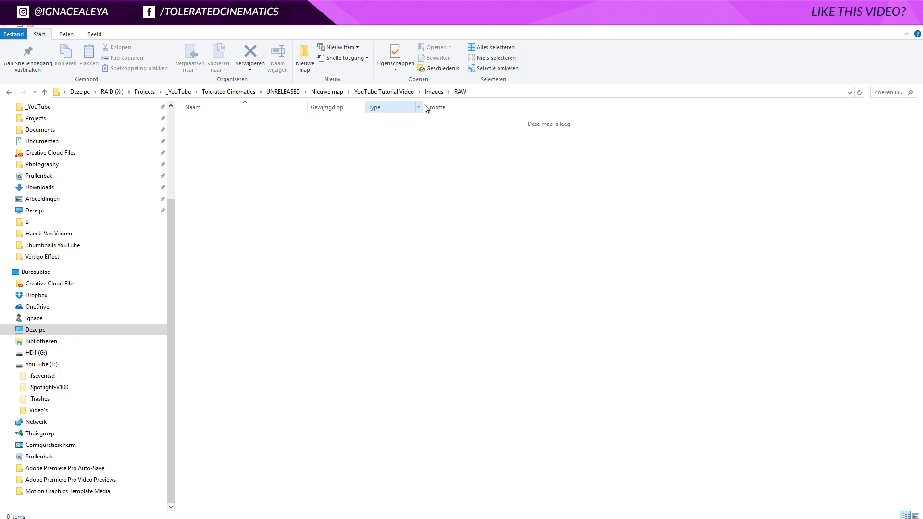
click(434, 91)
double_click(206, 123)
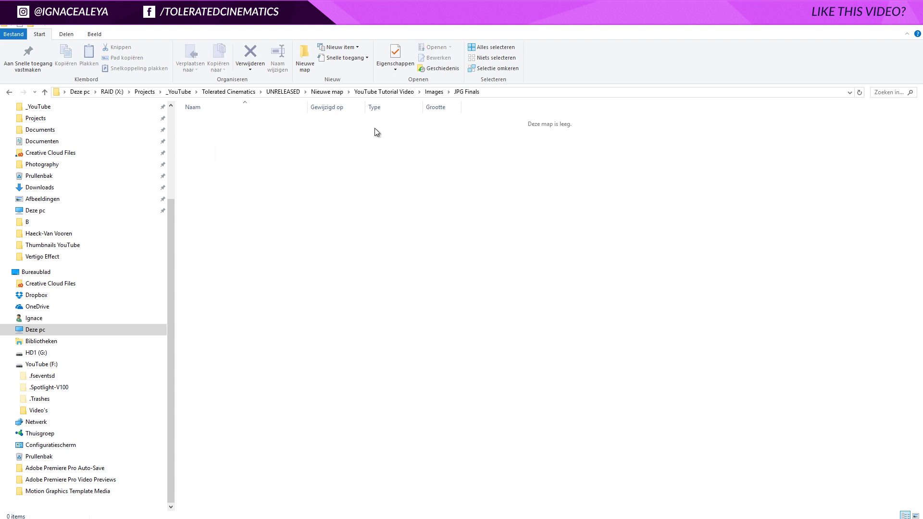
click(434, 92)
Check the Footage, Assets, Music and SFX folders, then reopen YouTube Tutorial Video from Nieuwe map.
click(383, 91)
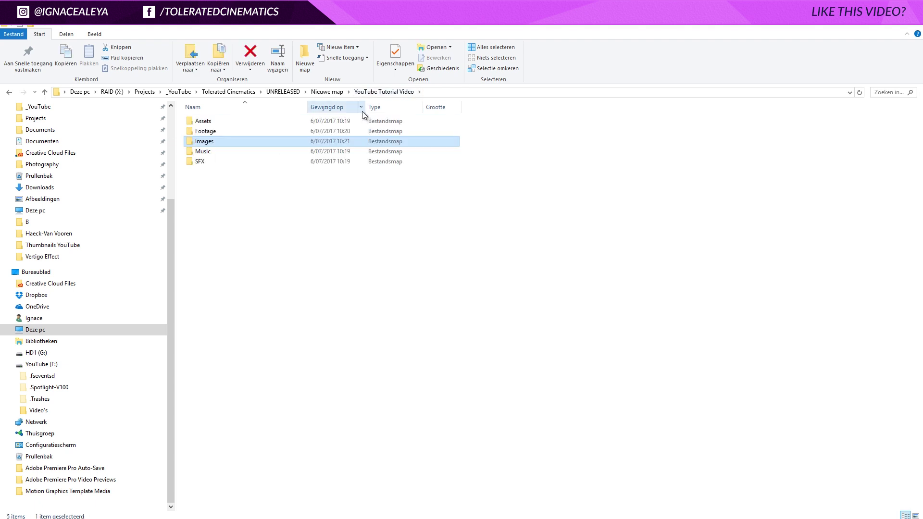
double_click(226, 129)
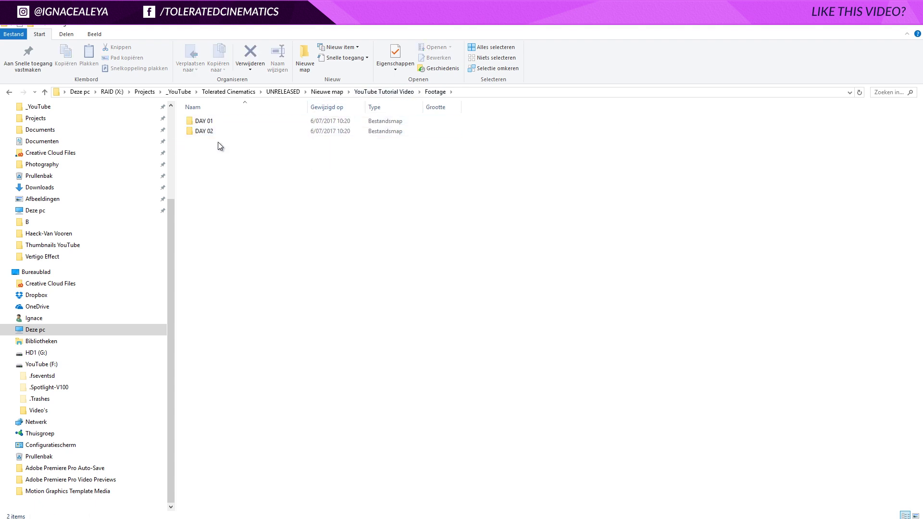
click(384, 91)
double_click(220, 122)
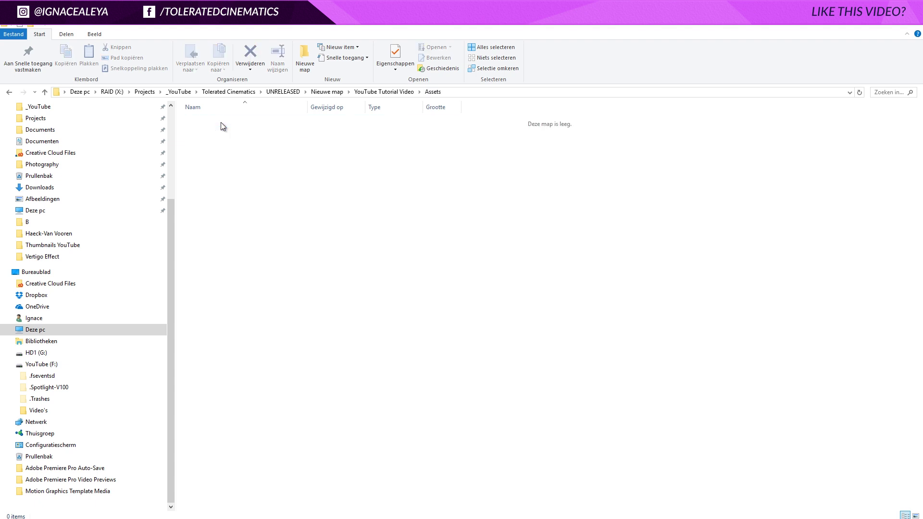
click(399, 96)
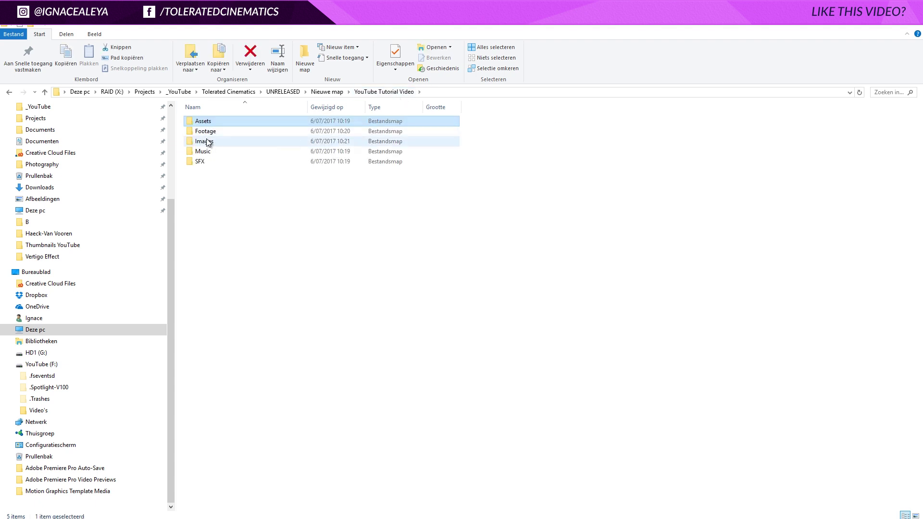
double_click(202, 151)
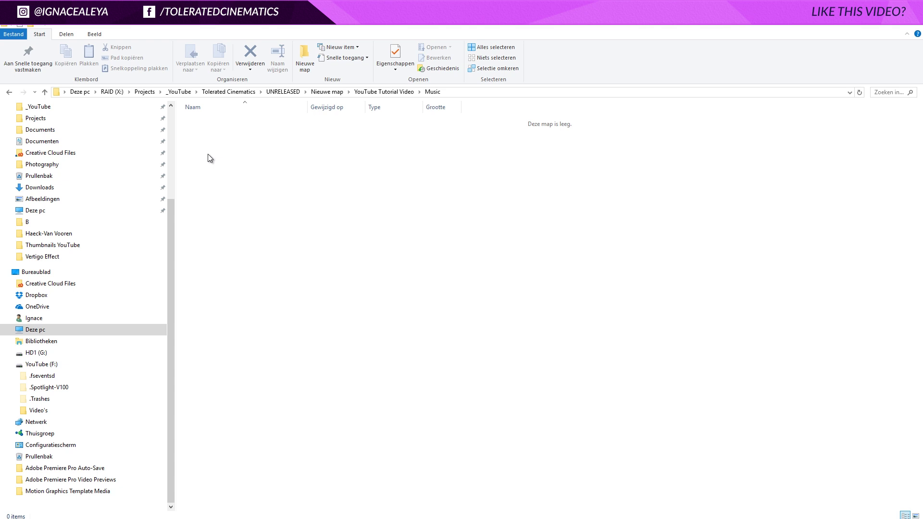
click(363, 92)
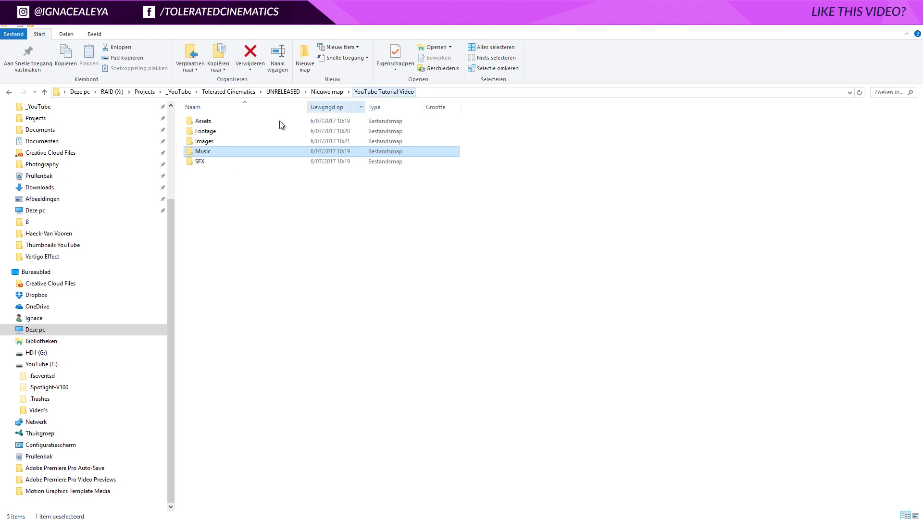
double_click(194, 162)
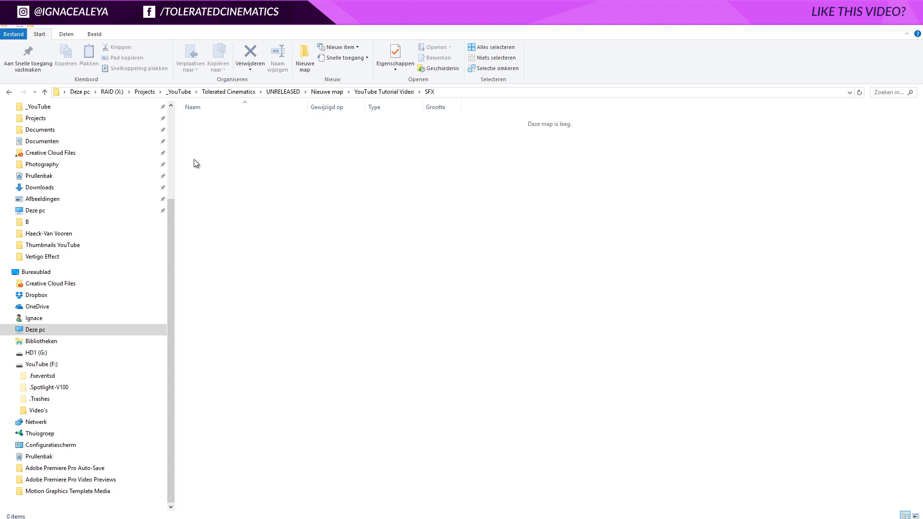
click(399, 91)
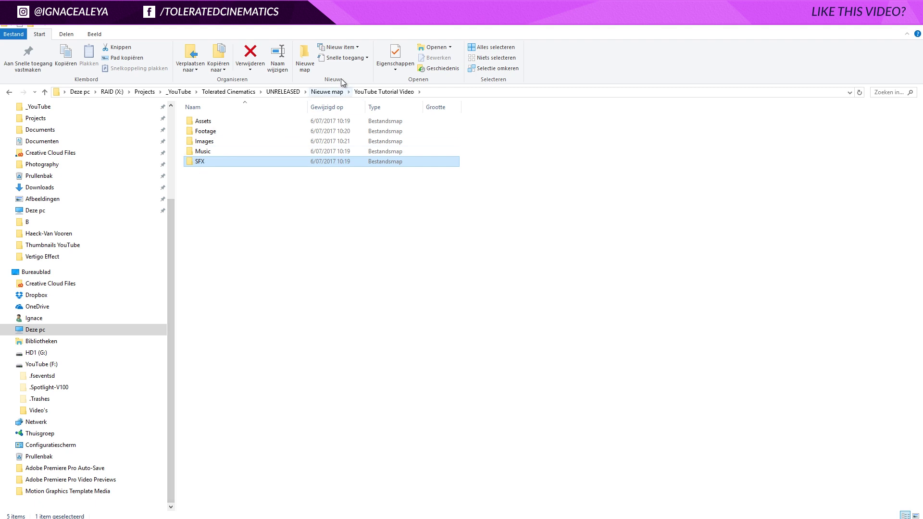
click(326, 96)
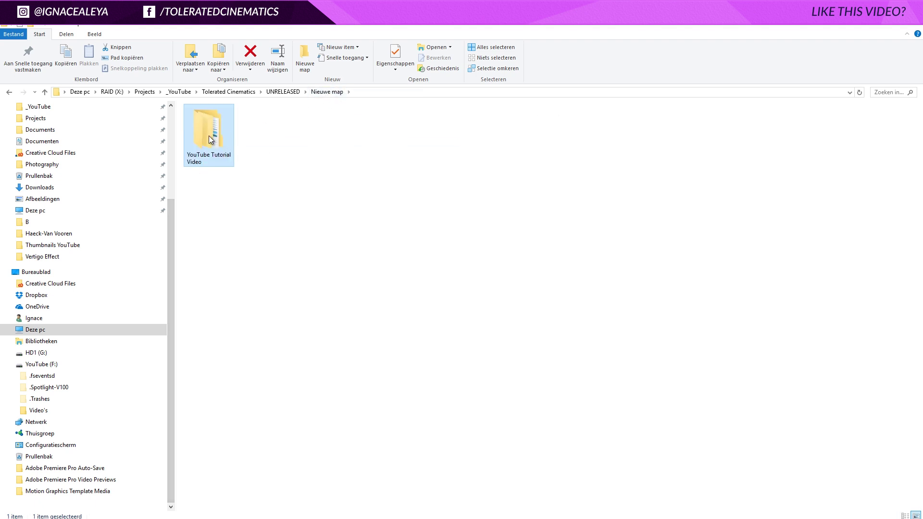
double_click(209, 136)
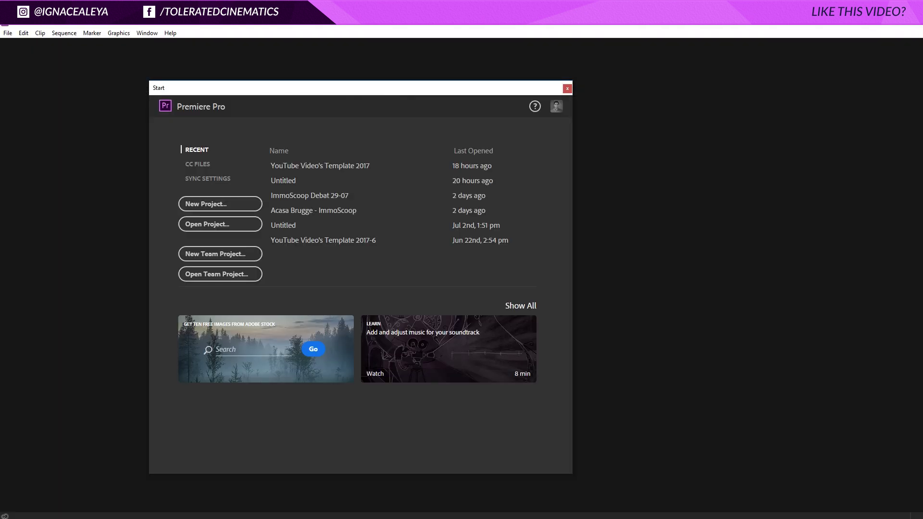
Start a new project and set its location to a new Premiere folder in YouTube Tutorial Video.
click(246, 206)
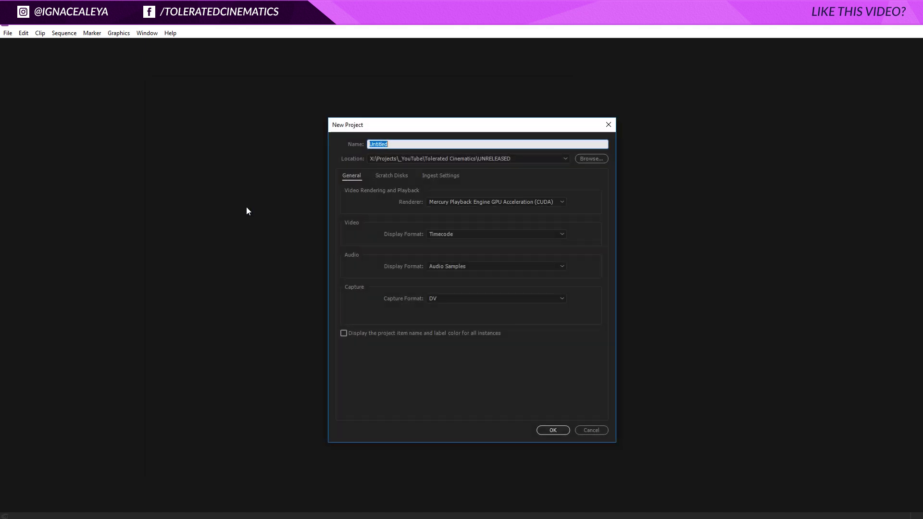
click(590, 159)
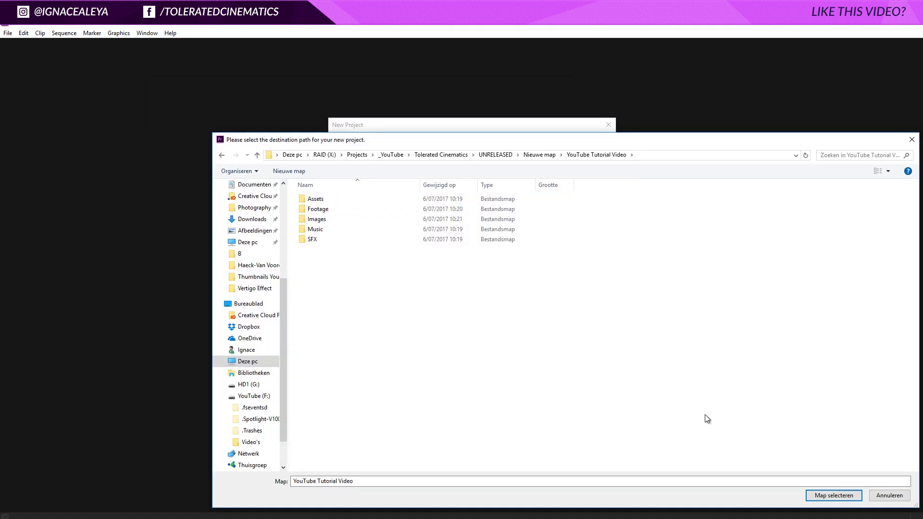
click(303, 172)
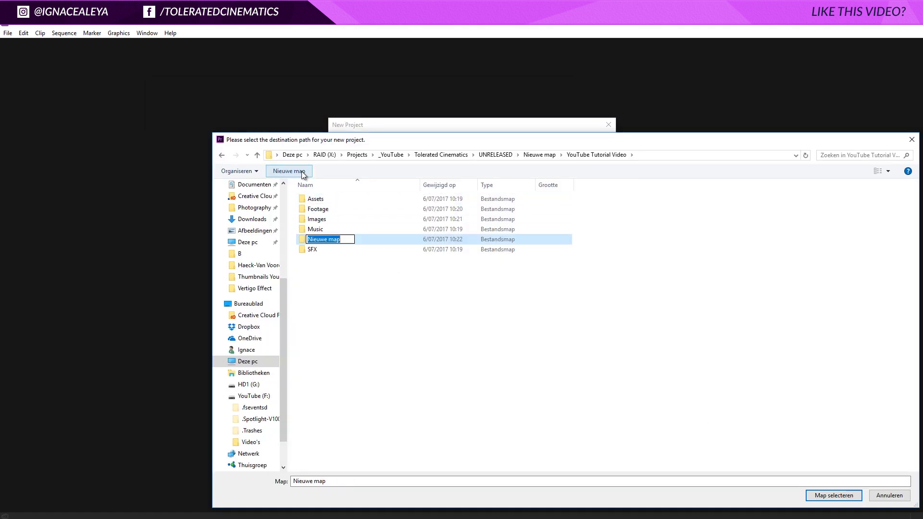
text(Premiere)
key(Return)
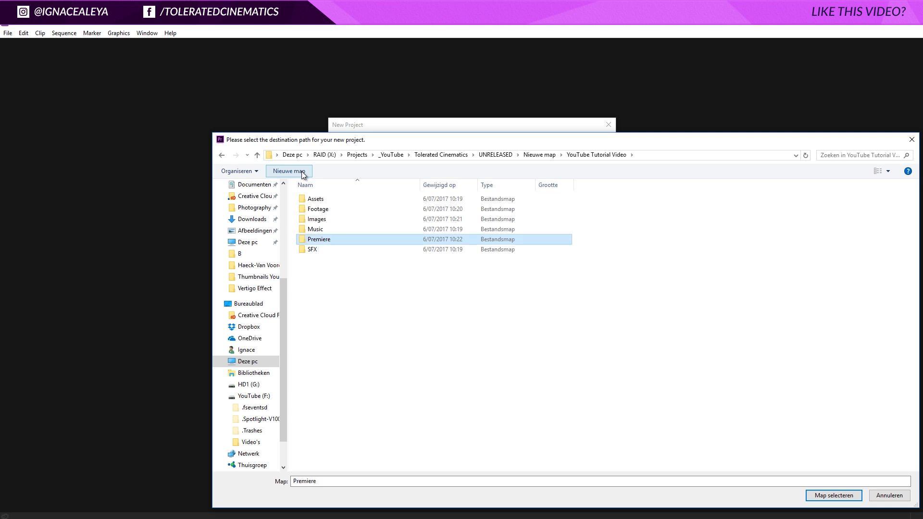
double_click(327, 241)
click(830, 492)
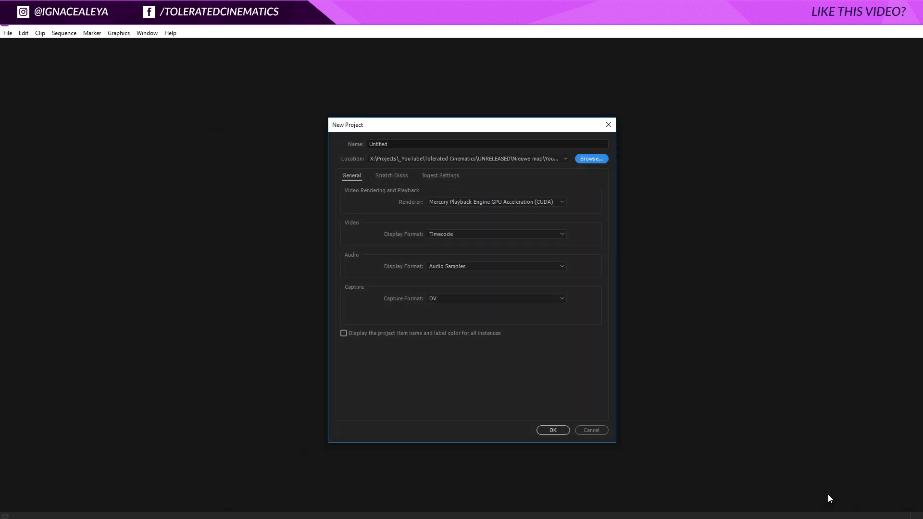
Name the project '2017-07-06 YouTube Video' and create it.
click(397, 143)
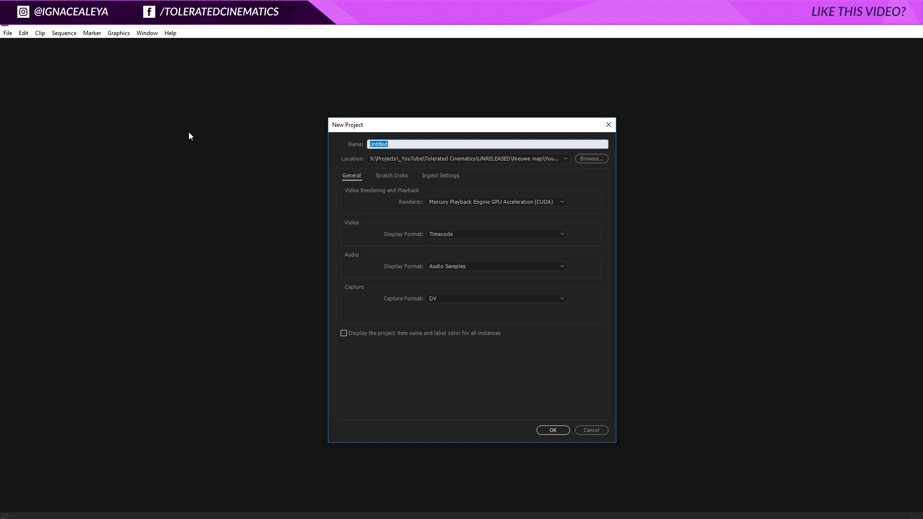
text(YouTube Video 2017-07-06)
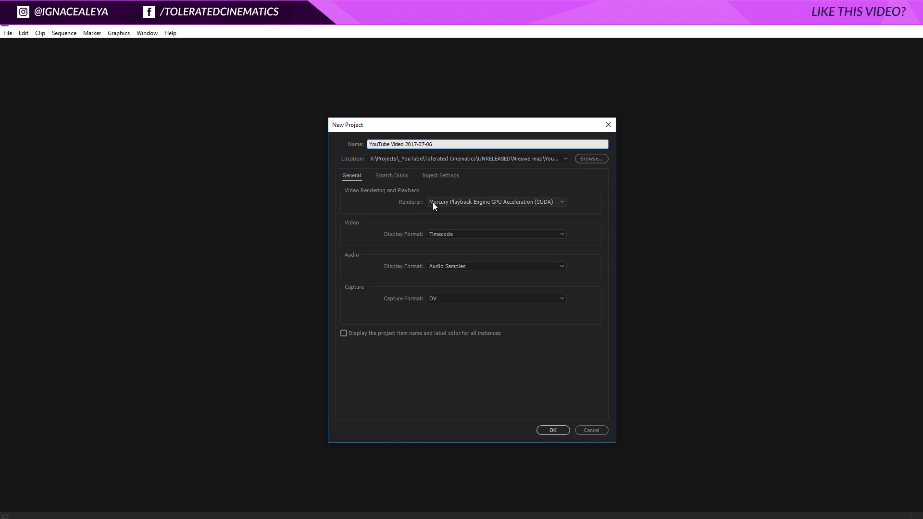
double_click(428, 144)
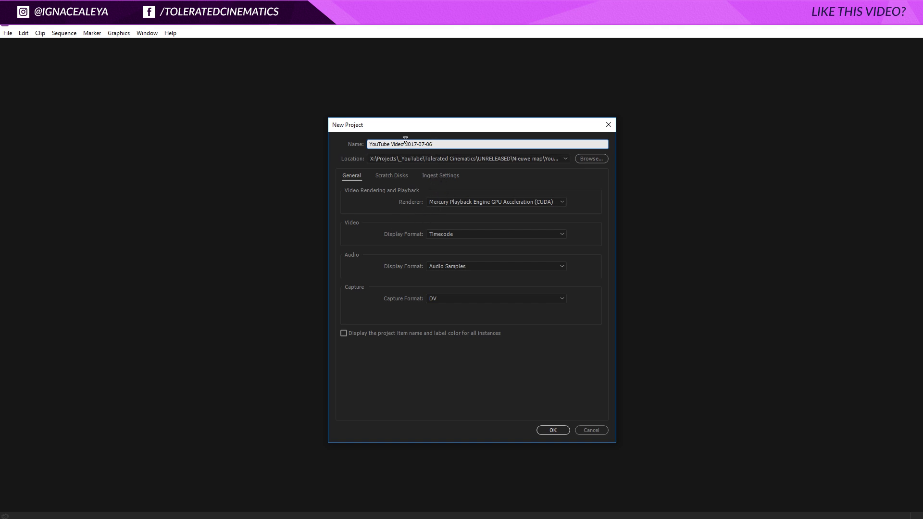
drag(405, 142, 326, 140)
key(BackSpace)
text(YouTube Video)
click(551, 430)
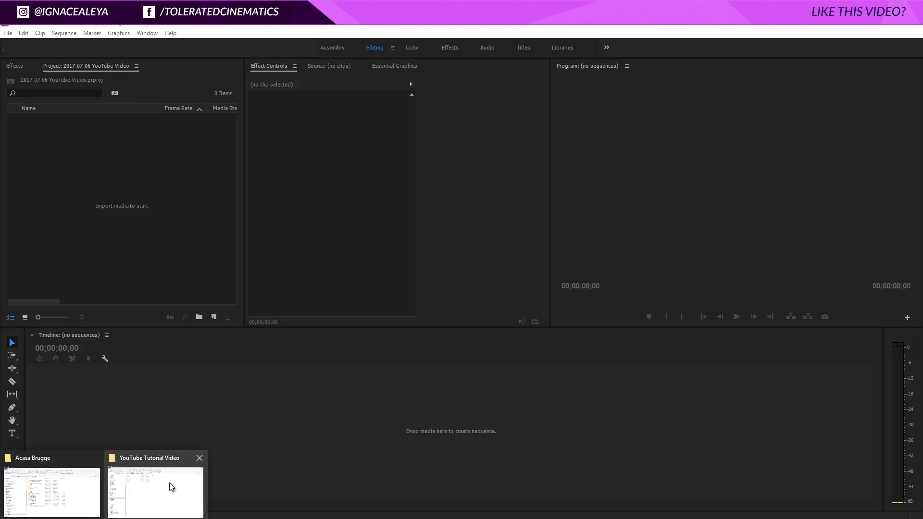
Verify the project file in the Premiere folder, then add an After Effects folder to YouTube Tutorial Video.
click(171, 484)
double_click(224, 161)
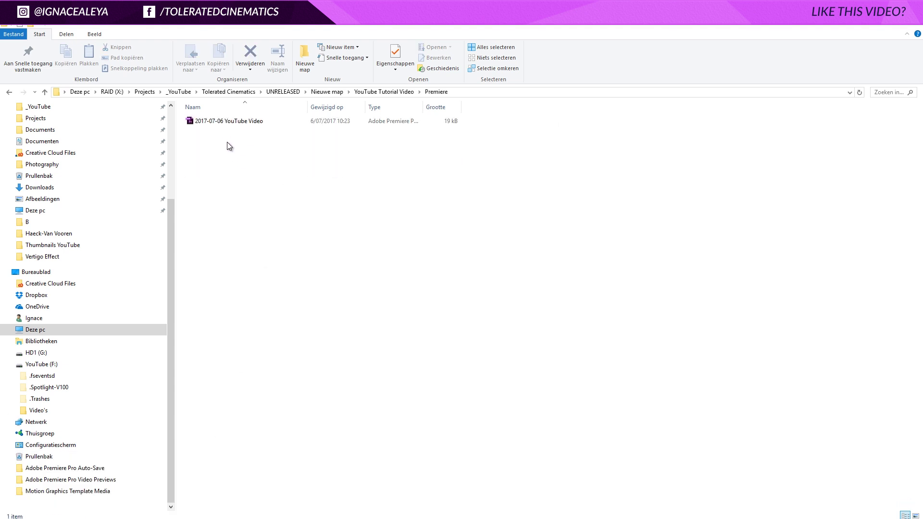
click(368, 92)
click(291, 258)
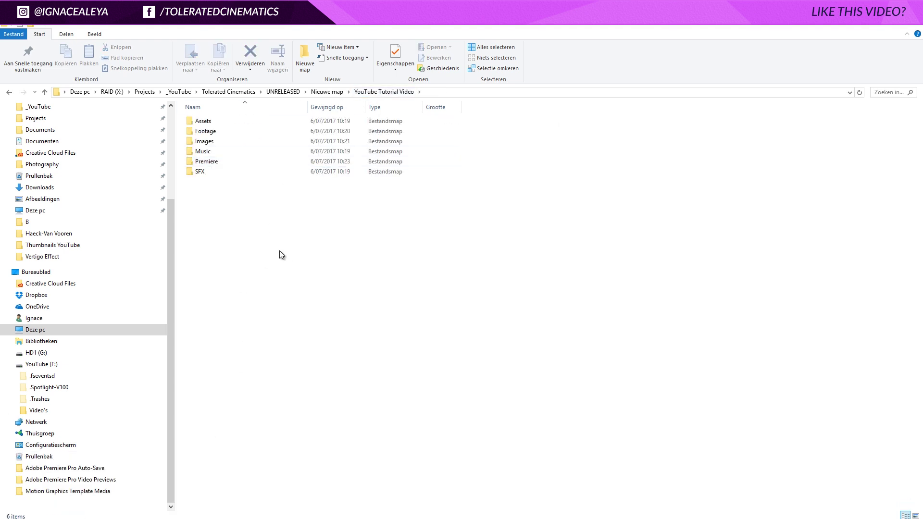
right_click(251, 249)
click(270, 361)
text(A)
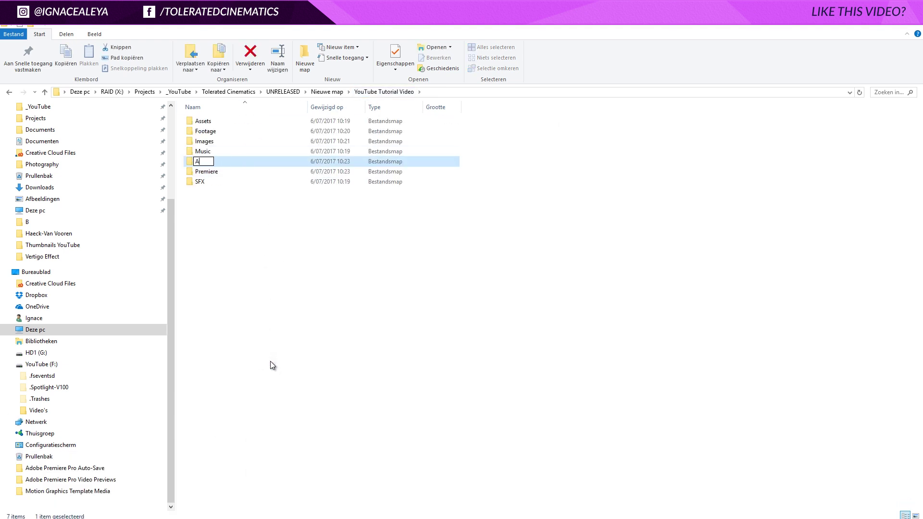
text(fter Effects)
key(Return)
key(alt+Tab)
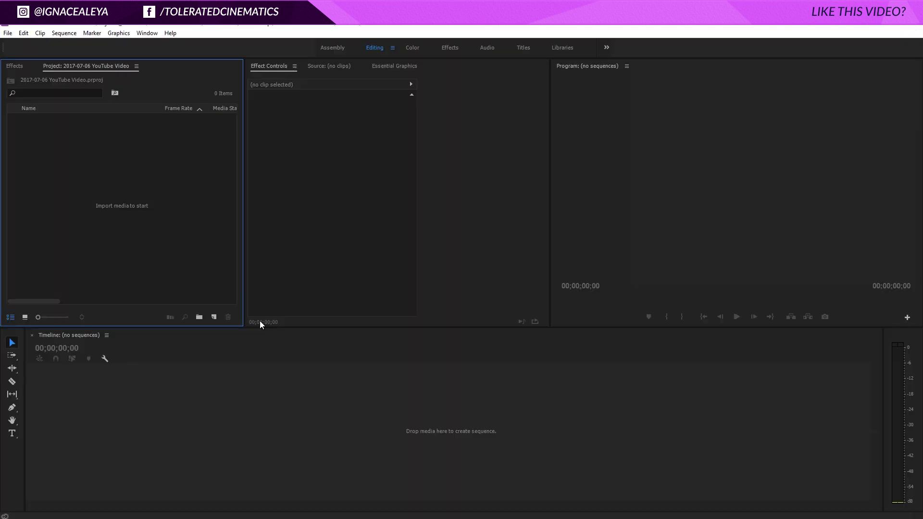
right_click(48, 142)
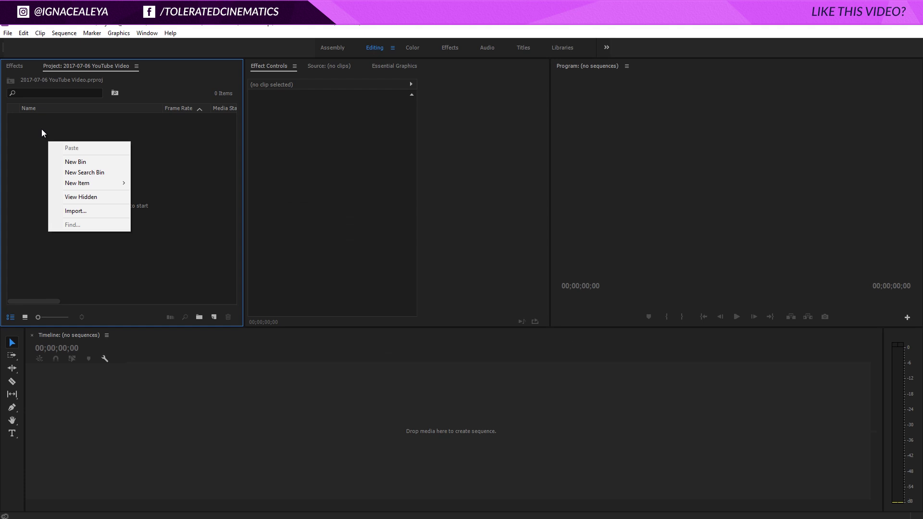
click(84, 215)
click(123, 112)
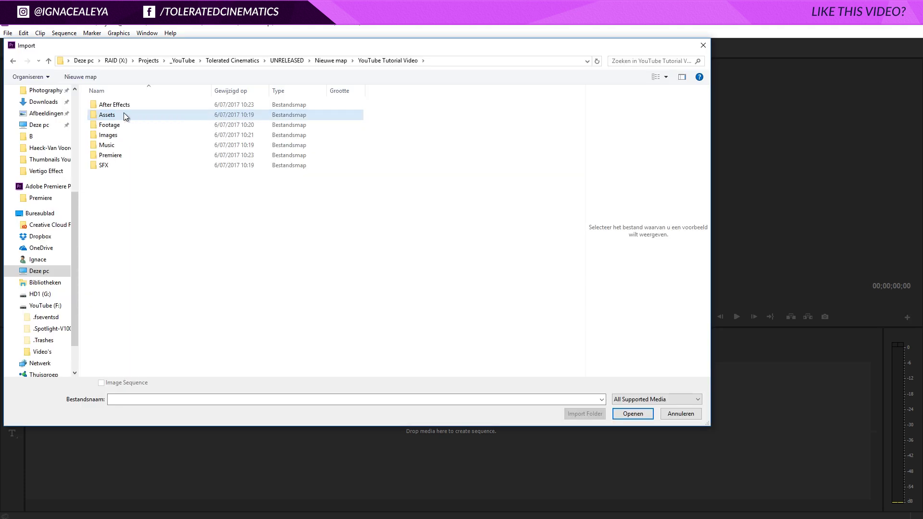
ctrl+click(123, 126)
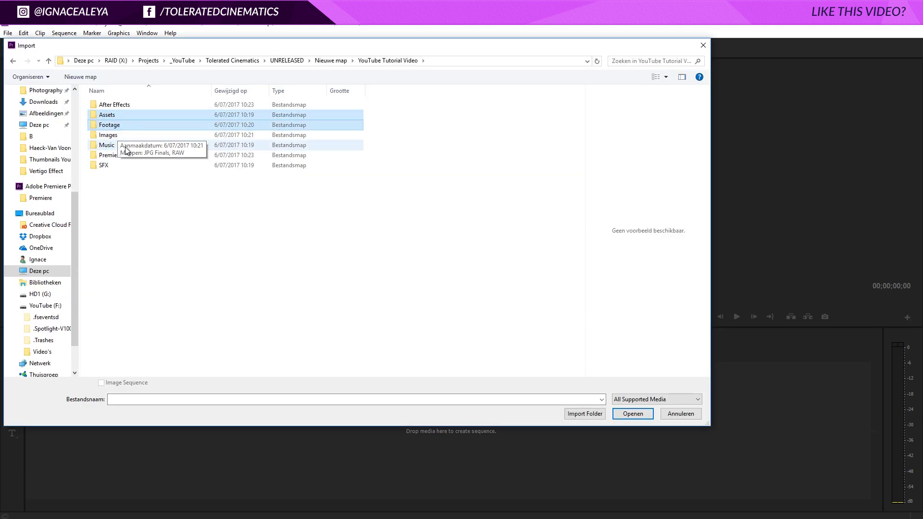
ctrl+click(121, 145)
ctrl+click(108, 166)
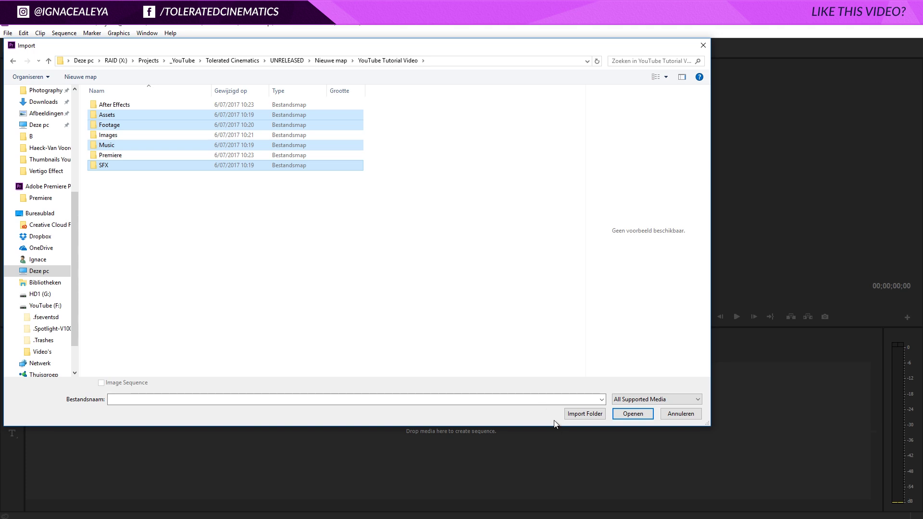
click(581, 414)
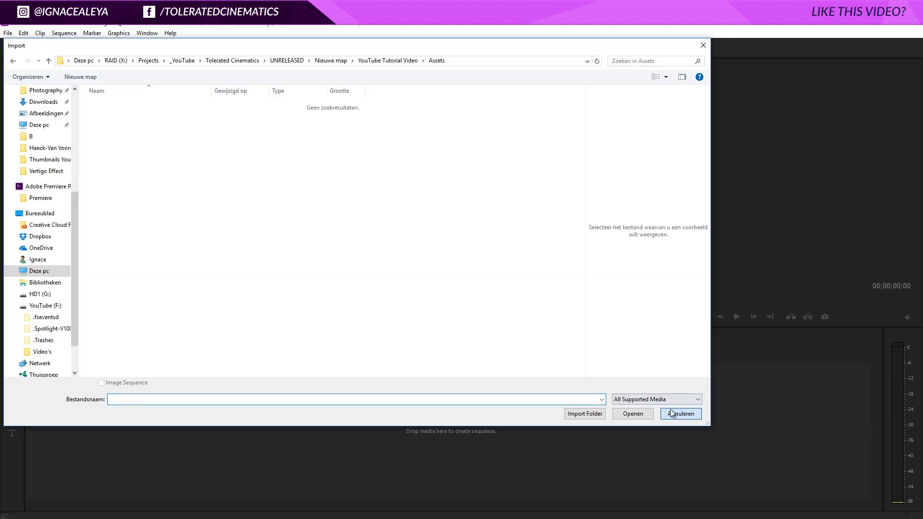
click(671, 414)
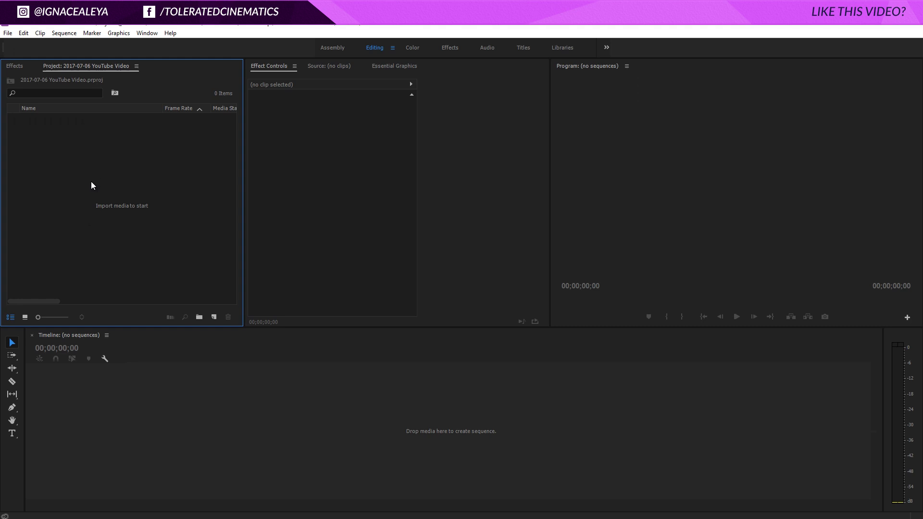
Create new bins named Assets, Footage, SFX and Music.
click(200, 317)
text(Assets)
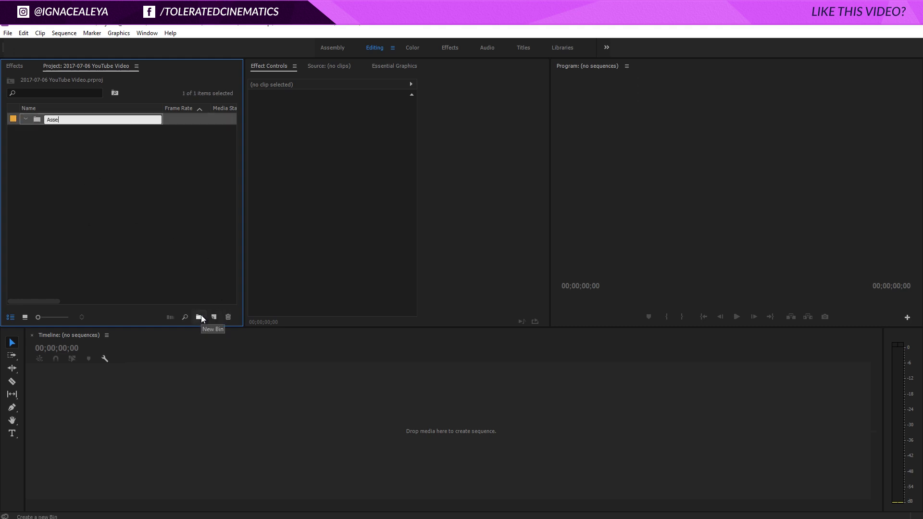
click(176, 261)
click(198, 318)
text(Footage)
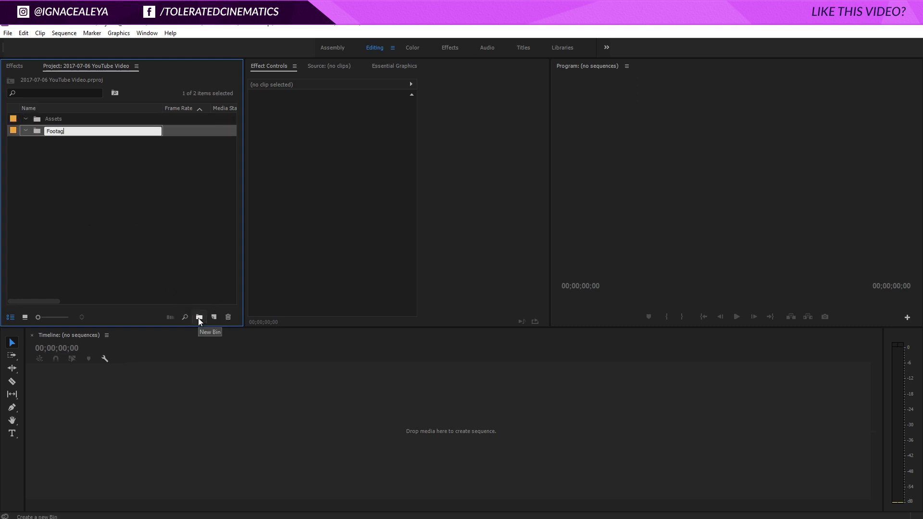
key(Return)
click(198, 318)
text(SFX)
key(Return)
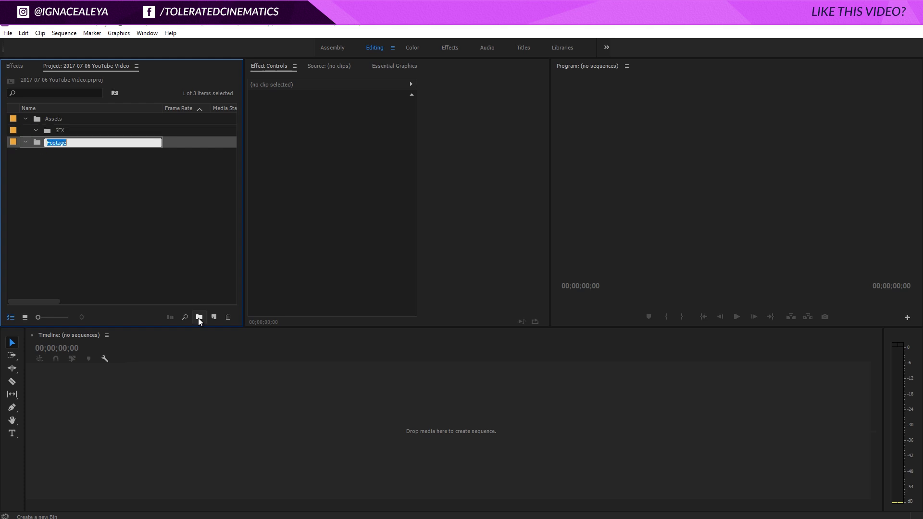
click(198, 318)
text(Music)
key(Return)
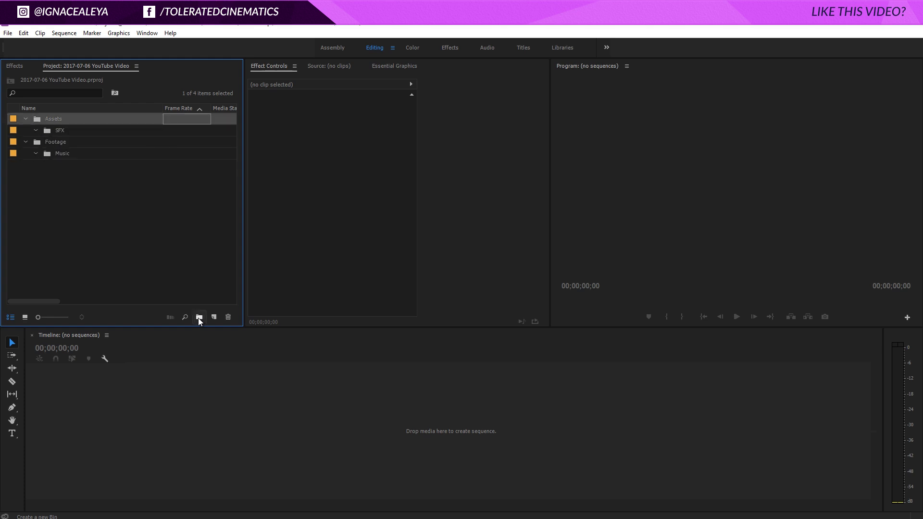
Move the nested Music and SFX bins to the project root and add an Audio bin.
click(56, 151)
drag(56, 151, 58, 193)
drag(59, 130, 47, 177)
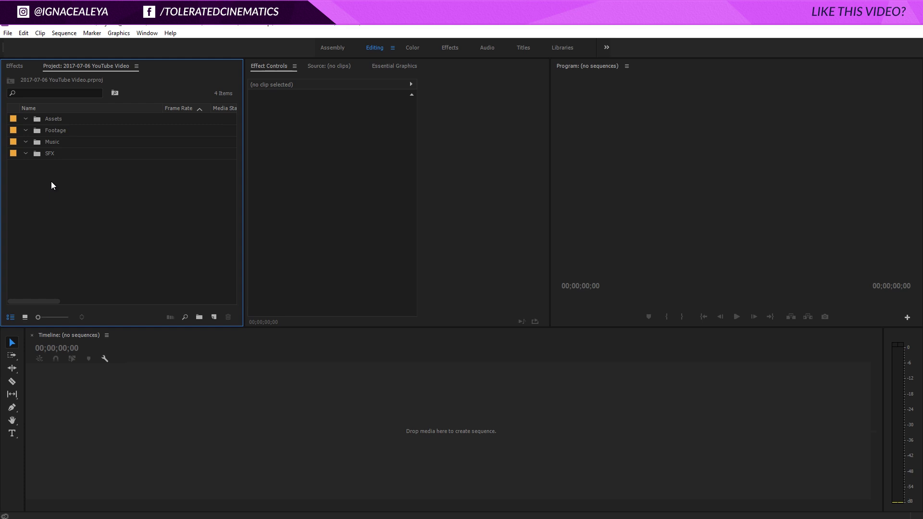
click(198, 319)
text(A)
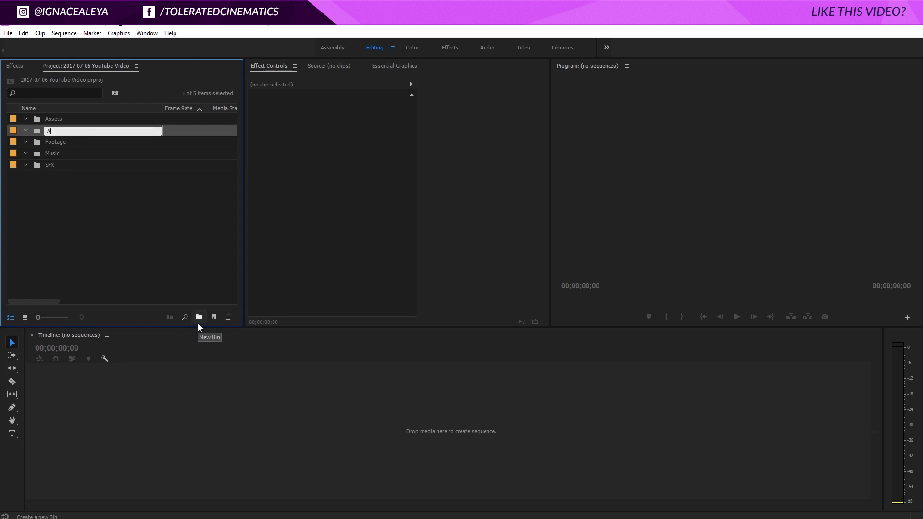
text(udio)
key(Return)
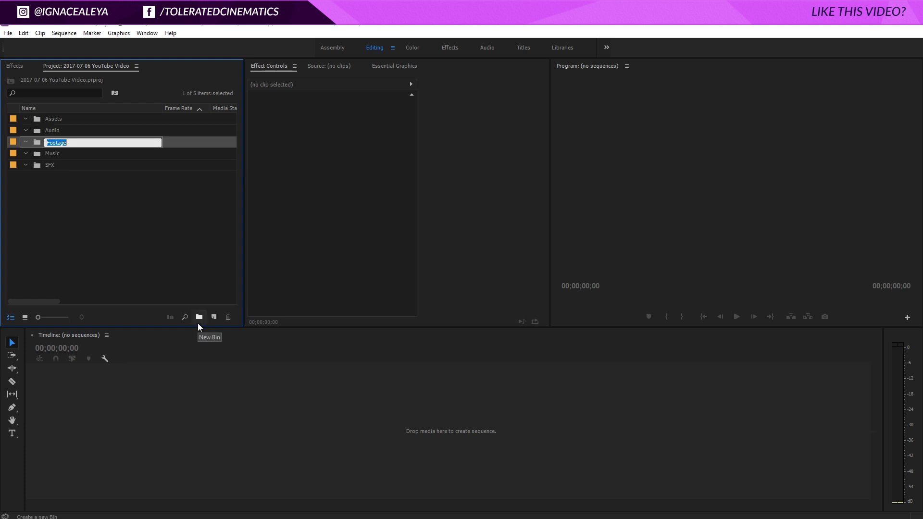
Nest Assets, Audio, Footage, Music and SFX inside a new bin named Main.
click(148, 258)
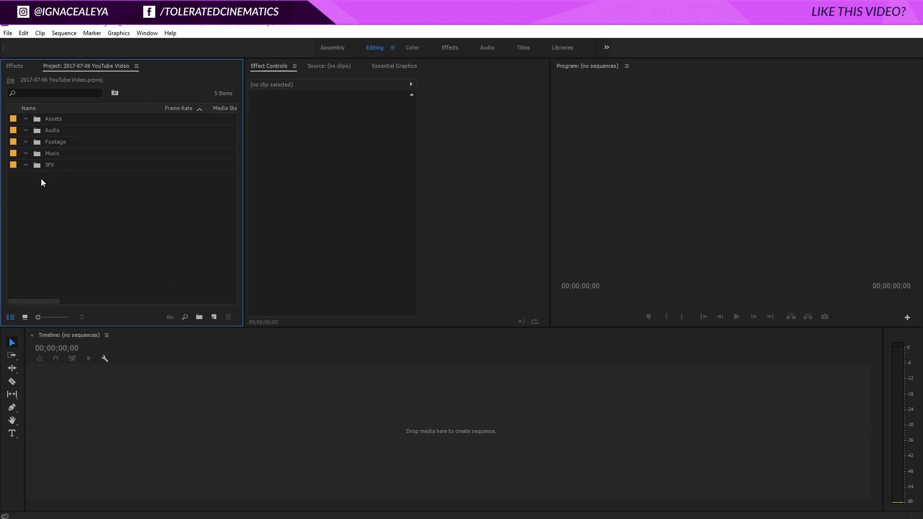
click(76, 166)
shift+click(53, 120)
drag(53, 119, 202, 317)
text(Main)
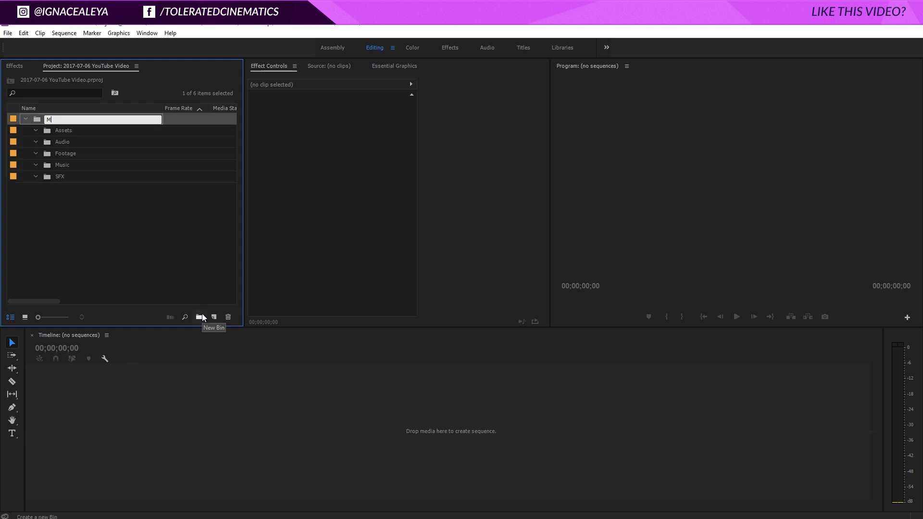
key(Return)
Add a new sequence named 'Final' through New Item > Sequence.
click(120, 248)
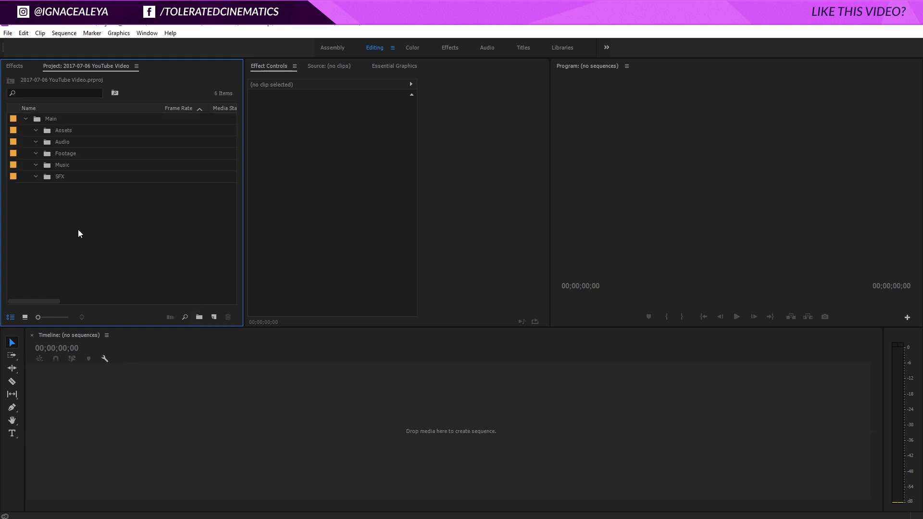
click(214, 317)
click(232, 328)
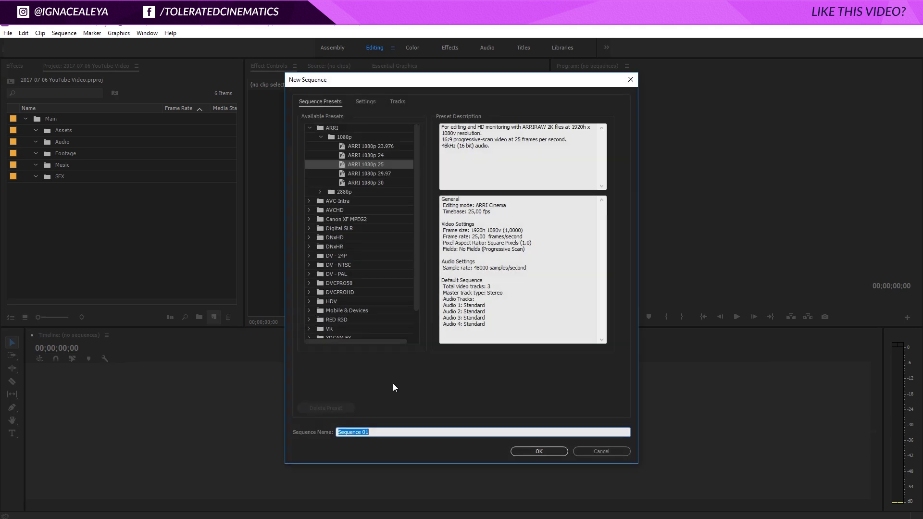
text(Final)
key(Return)
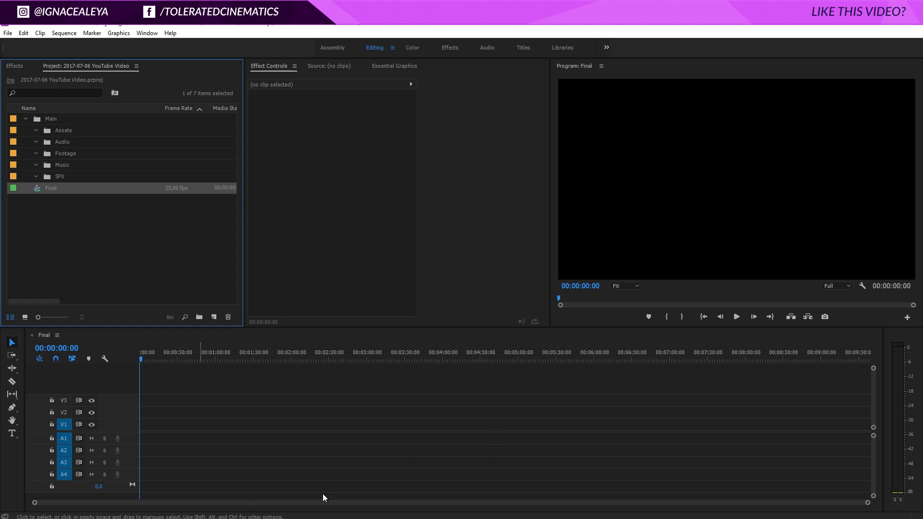
Inside the Footage bin, create bins named GH5 and GH4.
click(123, 261)
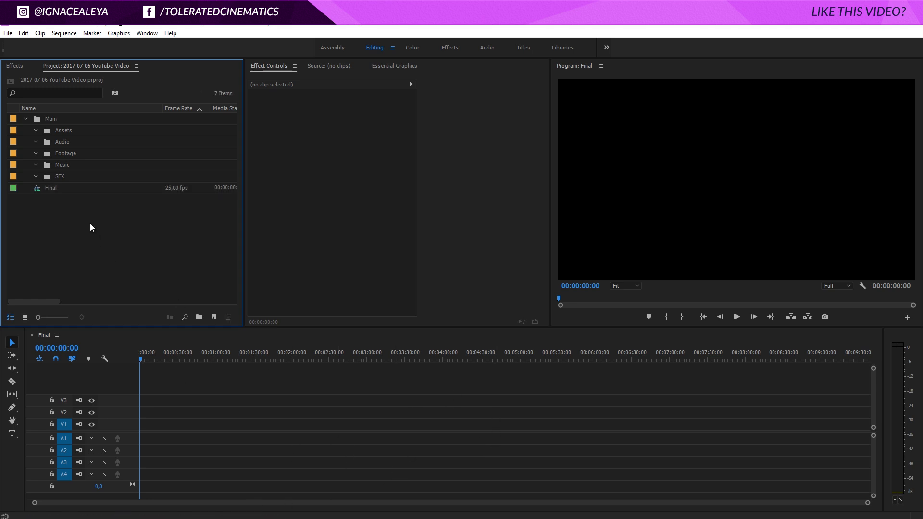
click(39, 153)
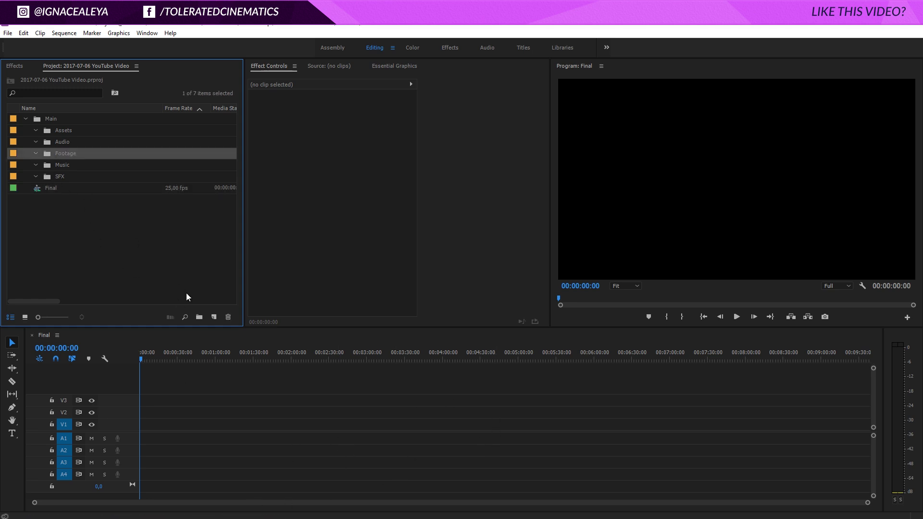
click(199, 317)
text(GH5)
key(Return)
click(64, 155)
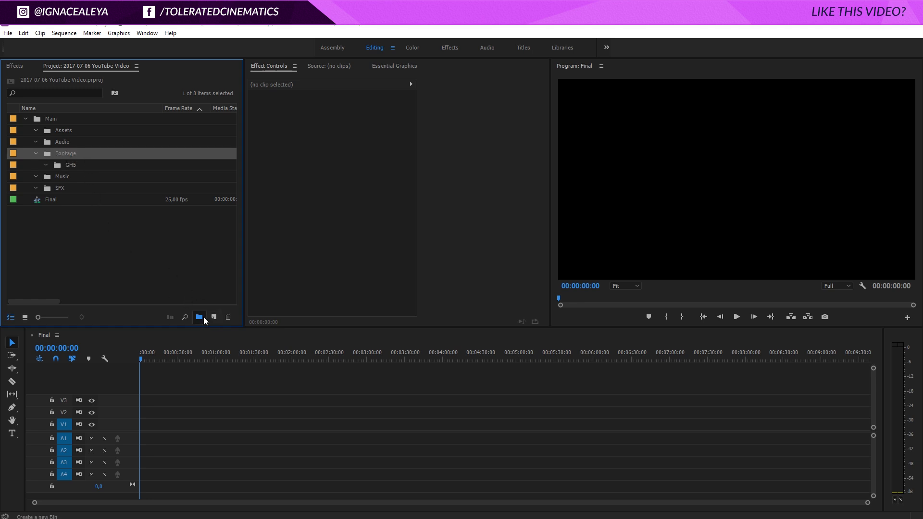
click(203, 316)
text(GH4)
key(Return)
Add a Drone bin inside Footage and import the camera clips into the bins.
click(69, 156)
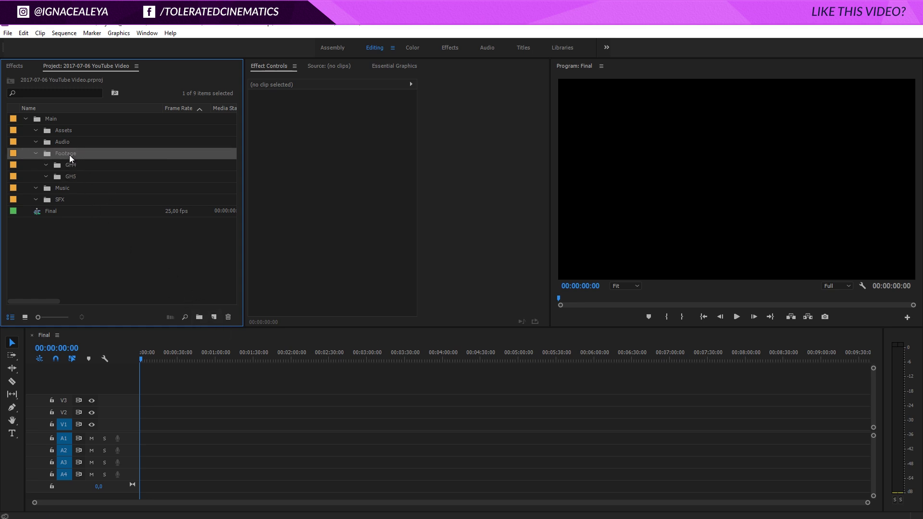
click(197, 319)
text(Drone)
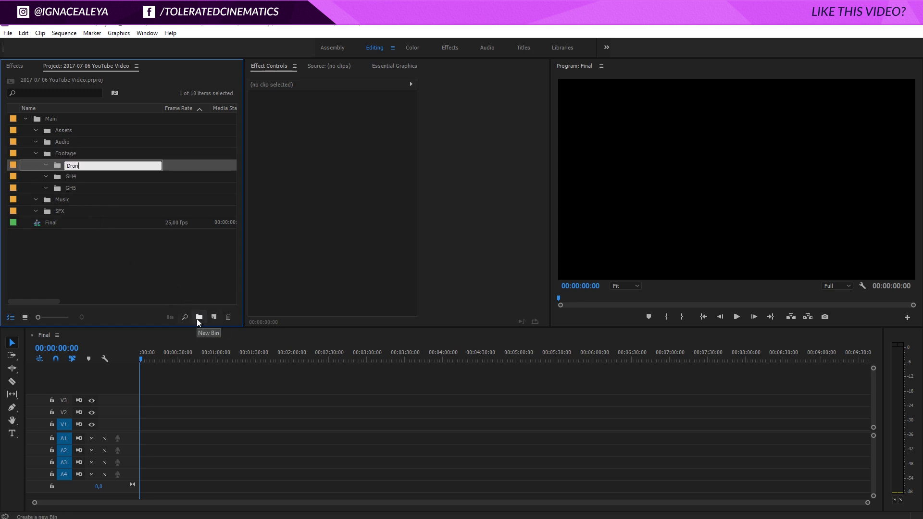
key(Return)
click(159, 267)
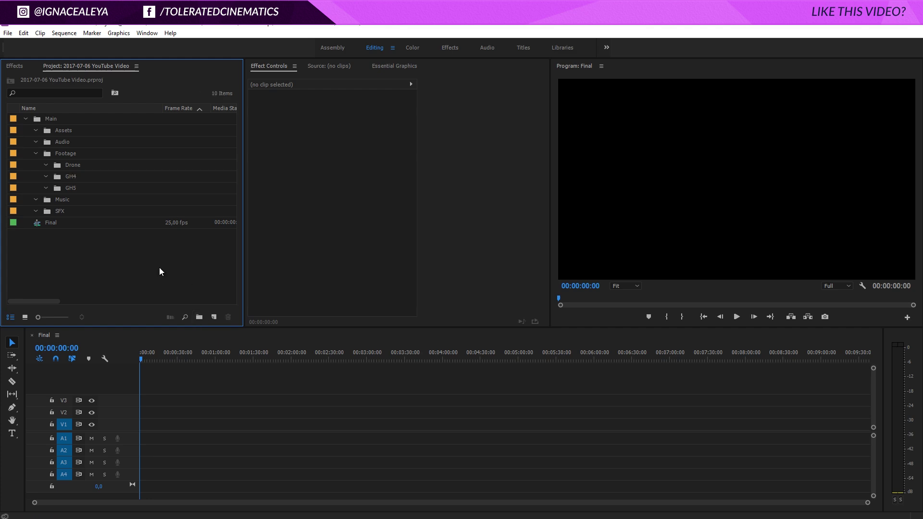
right_click(96, 244)
click(120, 313)
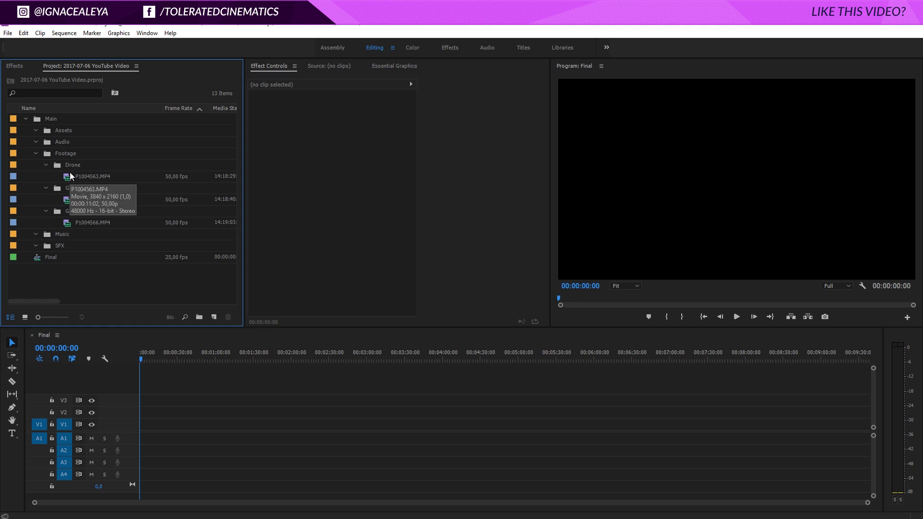
Place the drone clip at the start of Final, keeping sequence settings, and scale it to 50.
double_click(67, 181)
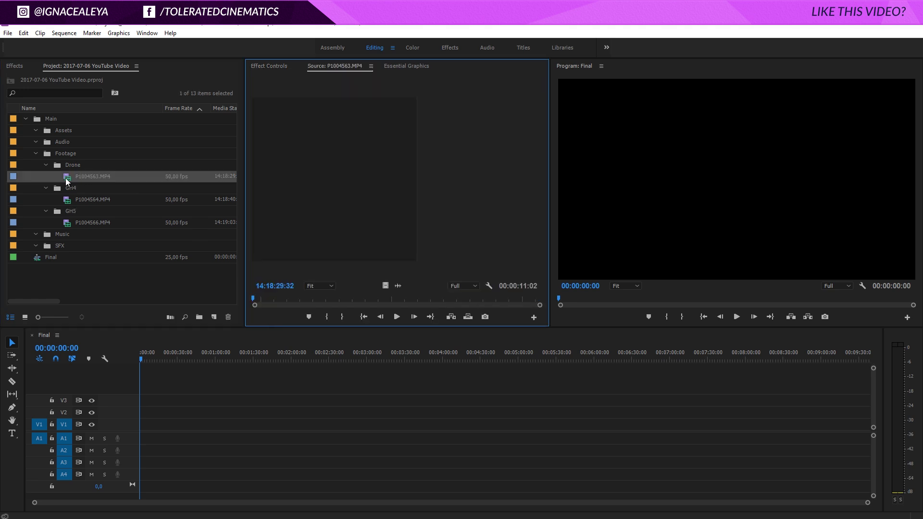
drag(67, 179, 140, 433)
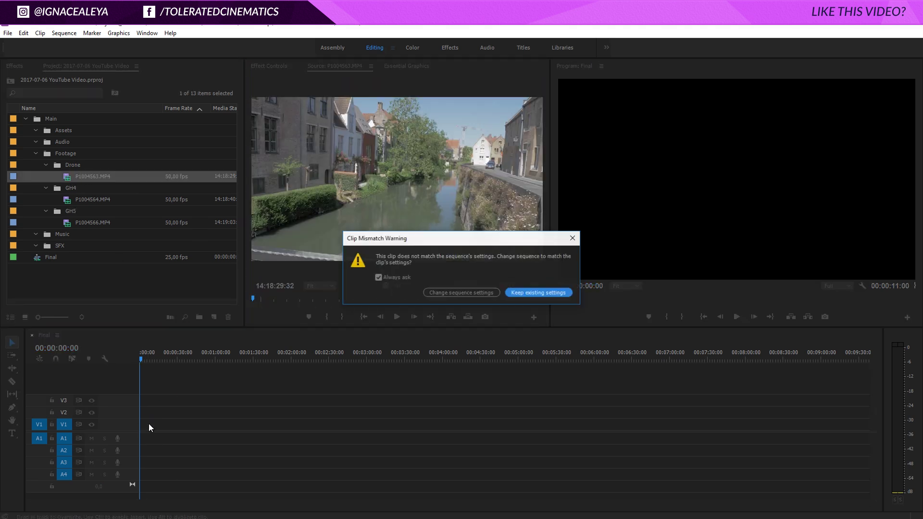
click(513, 293)
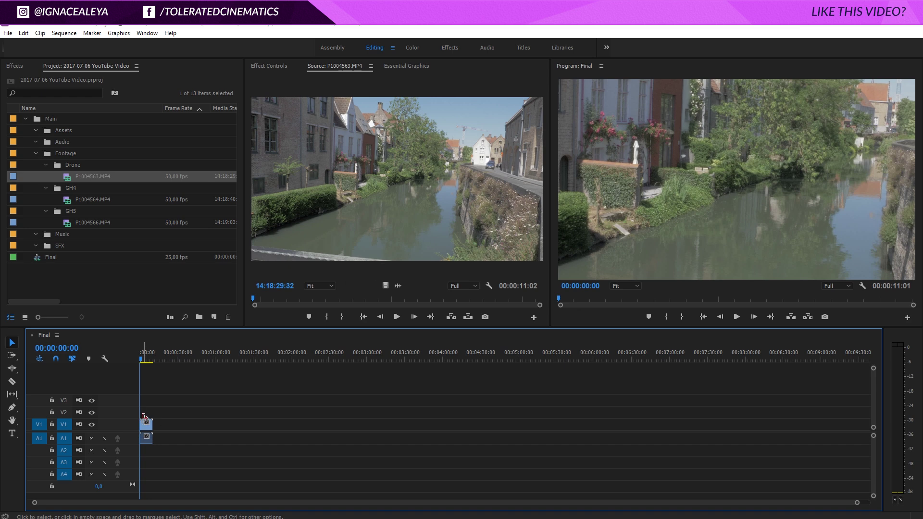
click(278, 67)
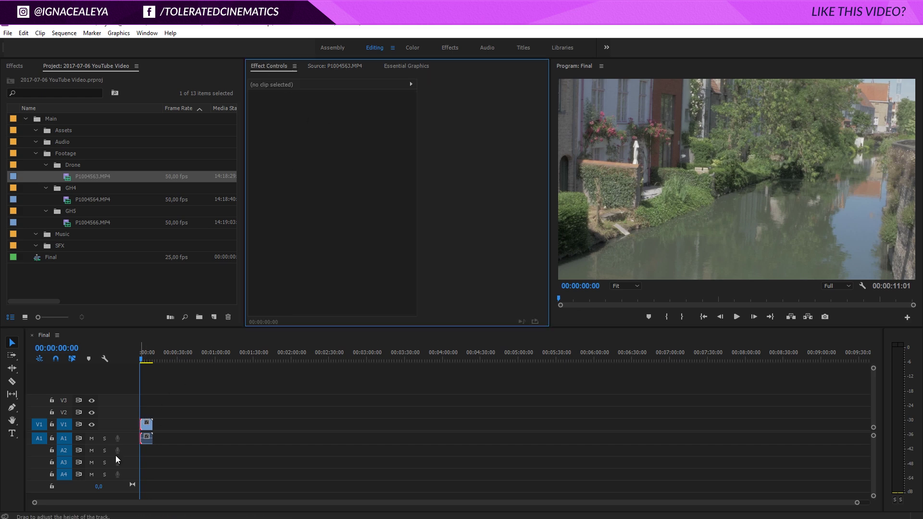
click(146, 425)
click(335, 125)
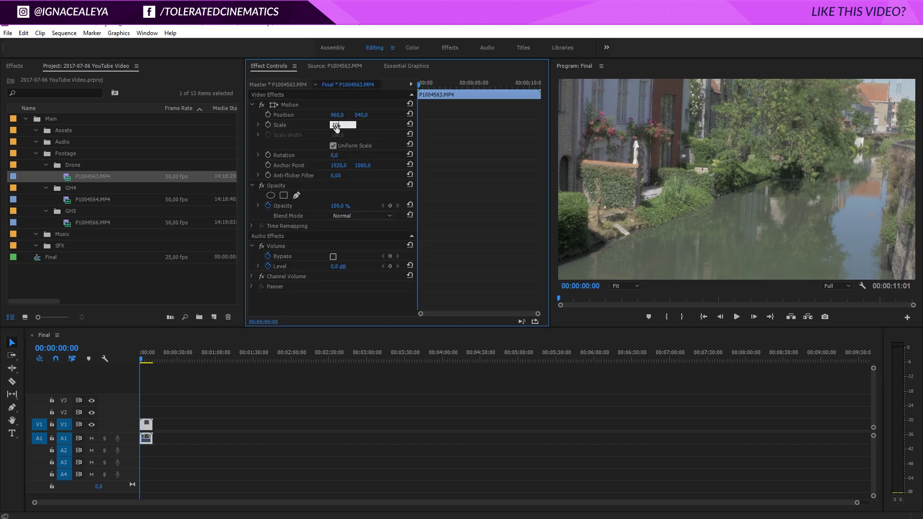
text(50)
key(Return)
Razor-split the drone clip around 00:00:03:03, delete the outer pieces, and move the middle piece along.
click(156, 422)
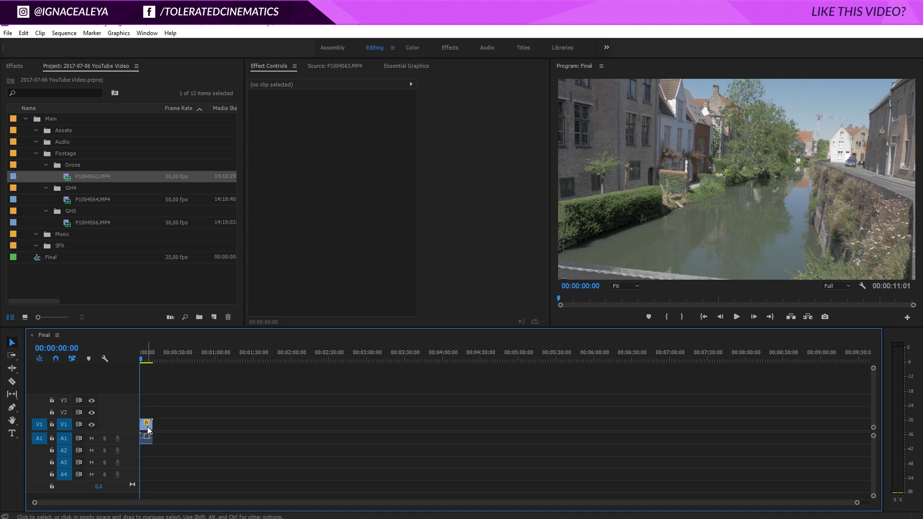
click(146, 431)
scroll(146, 431, up, 5)
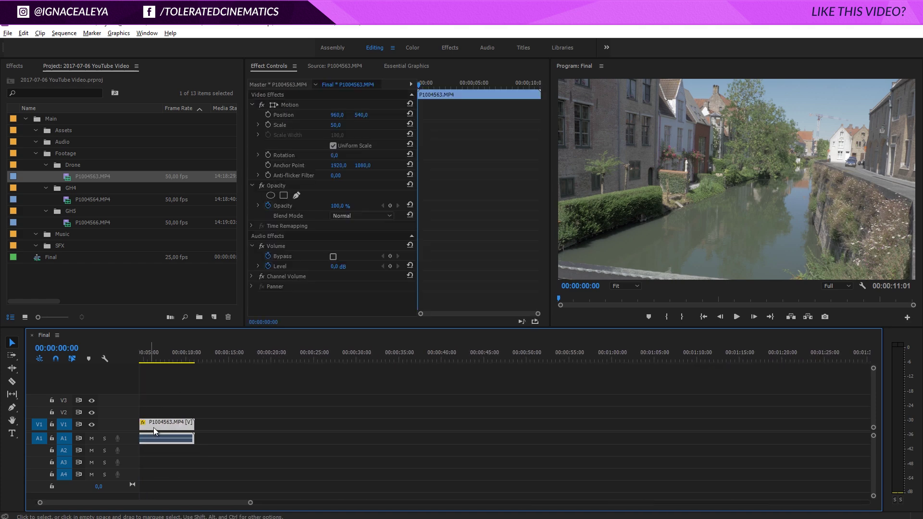
click(166, 360)
key(c)
click(166, 424)
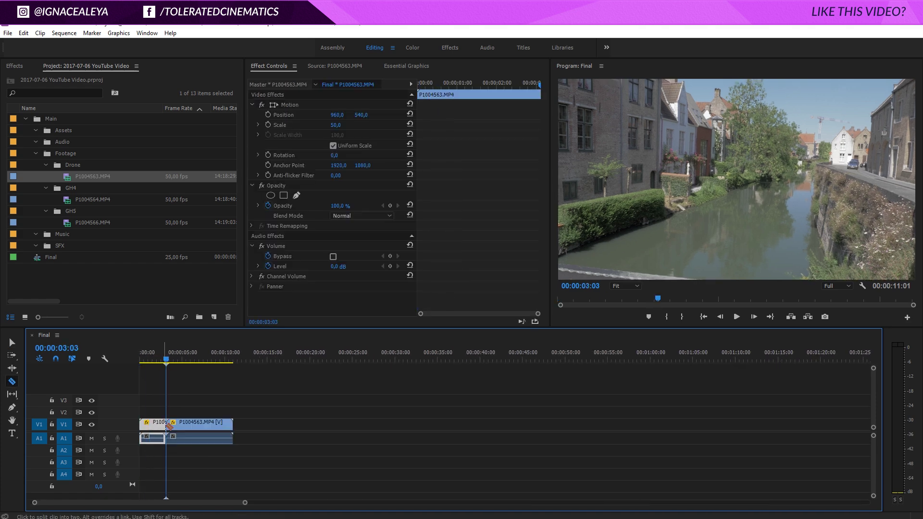
click(204, 424)
key(v)
key(Delete)
click(153, 424)
key(Delete)
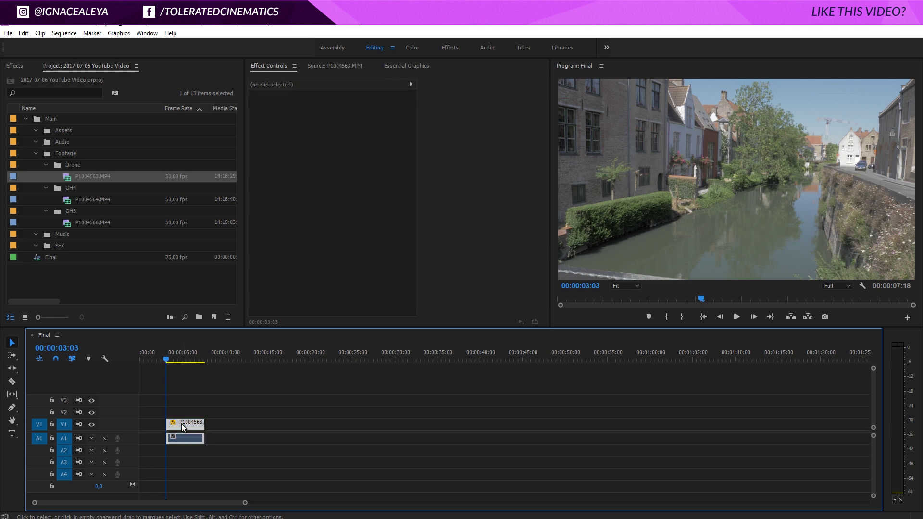
drag(185, 423, 348, 424)
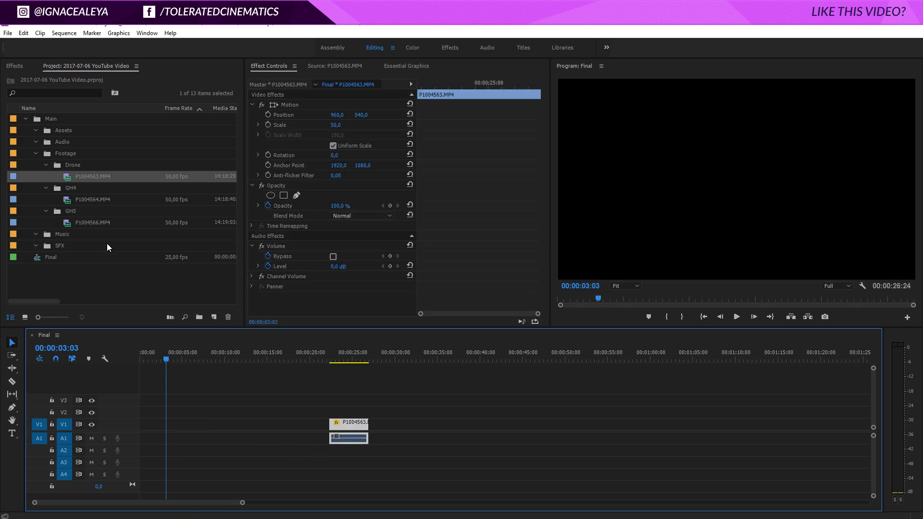
Add P1004564.MP4 on track V2, trim both its ends, then delete both clips from Final.
drag(95, 199, 422, 451)
drag(423, 412, 457, 413)
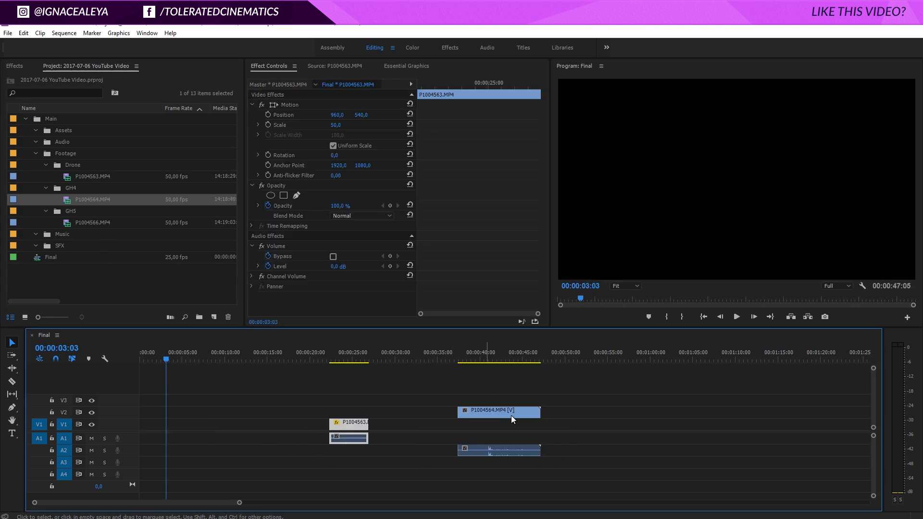
drag(540, 413, 336, 445)
key(Delete)
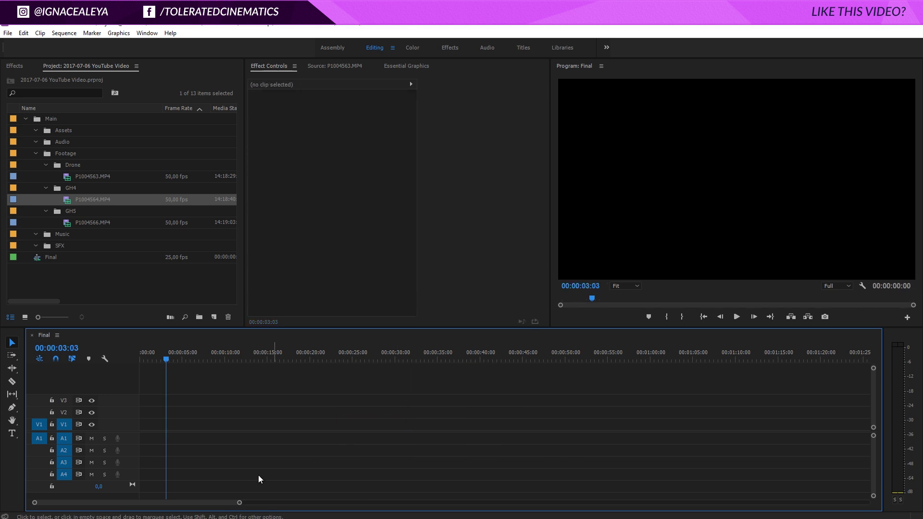
Open P1004563.MP4 in the Source monitor and mark a 00:00:03:06 in-to-out range ending at the truck shot.
double_click(68, 178)
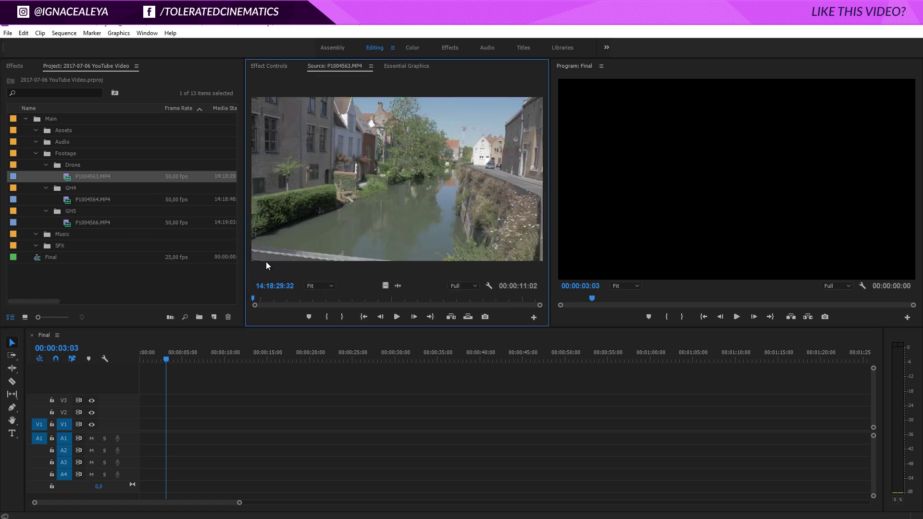
mouse_move(263, 299)
mouse_down()
mouse_move(342, 314)
mouse_move(423, 301)
mouse_up()
key(i)
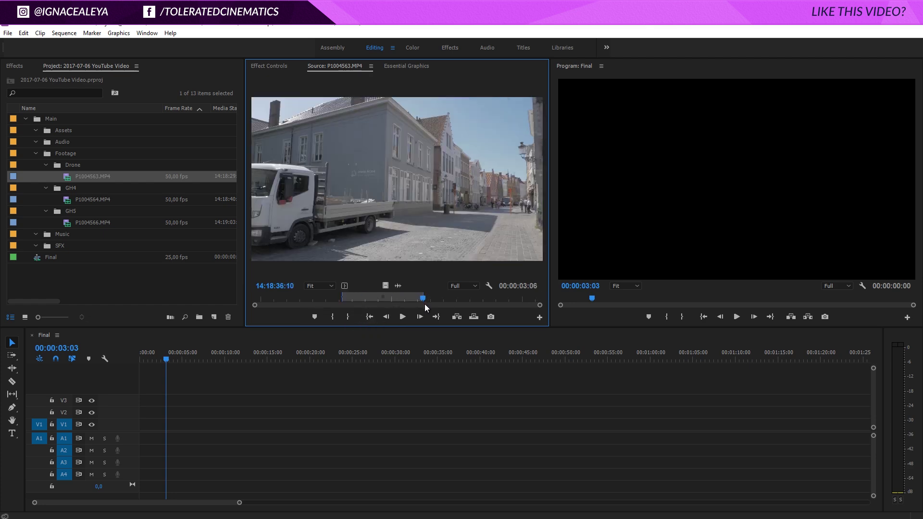
key(o)
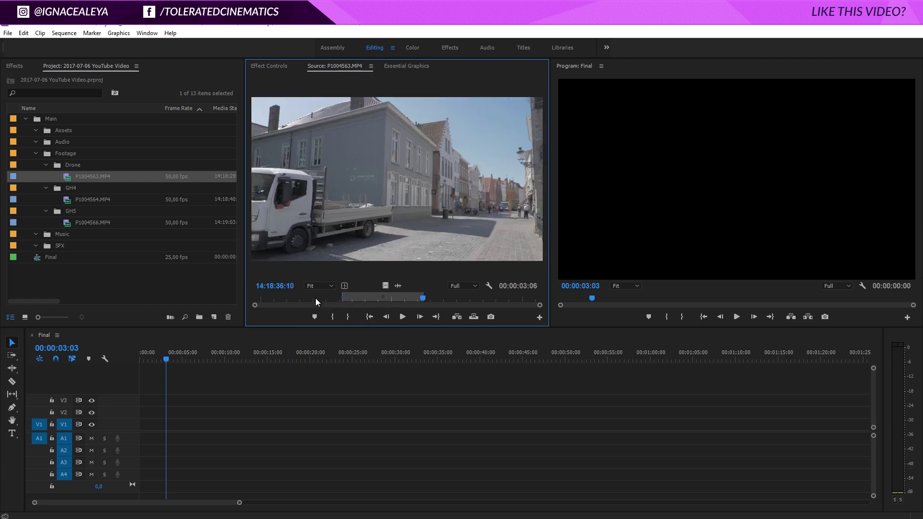
drag(388, 299, 351, 302)
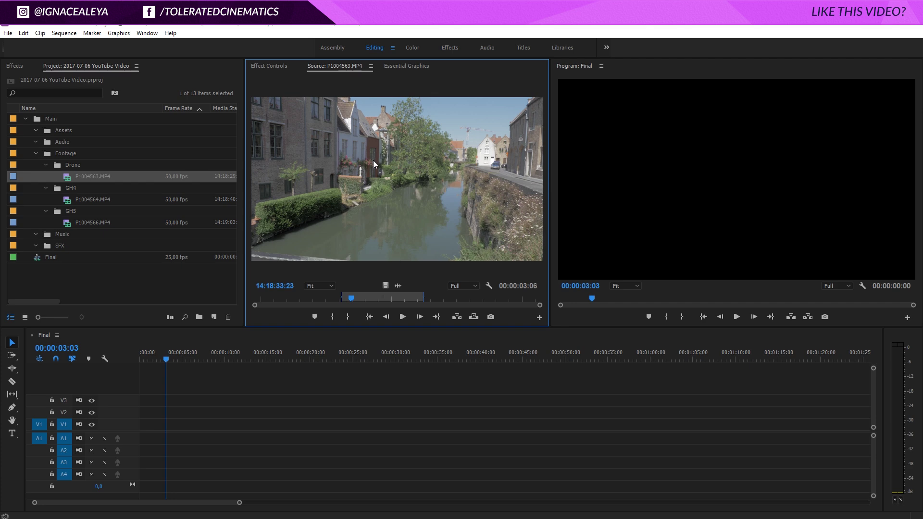
Make a sequence from the marked drone range and name it 'Drone Selection'.
drag(373, 160, 214, 317)
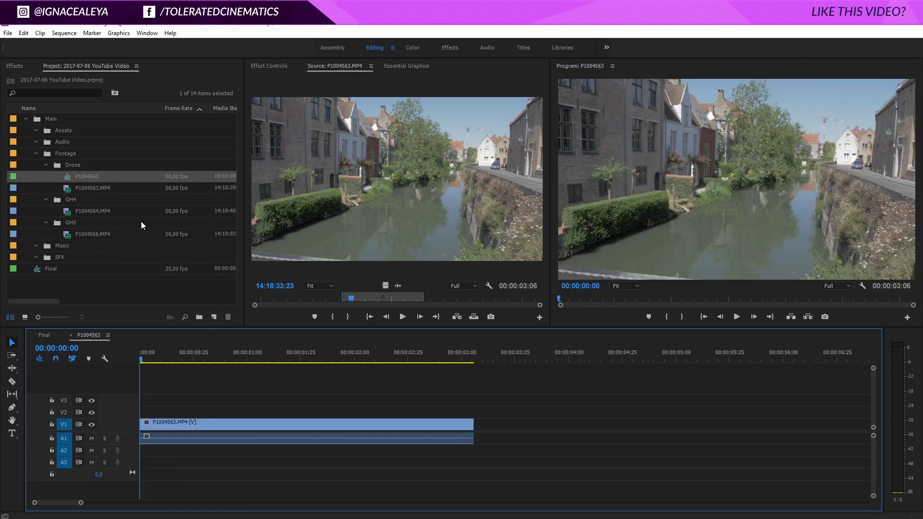
click(92, 177)
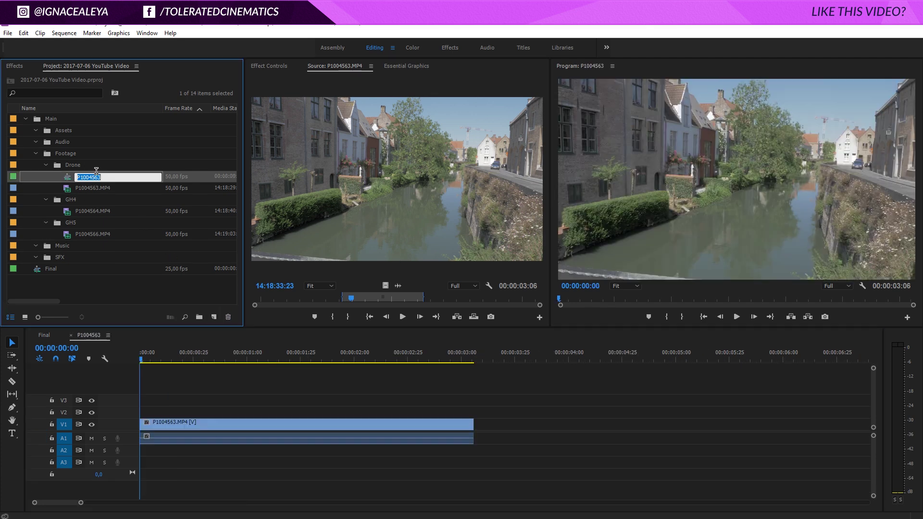
text(Drone Selection)
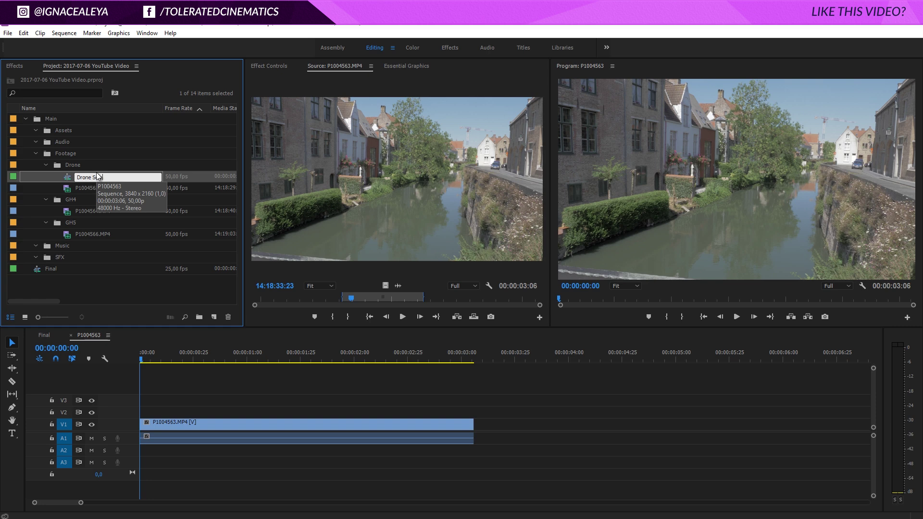
key(Tab)
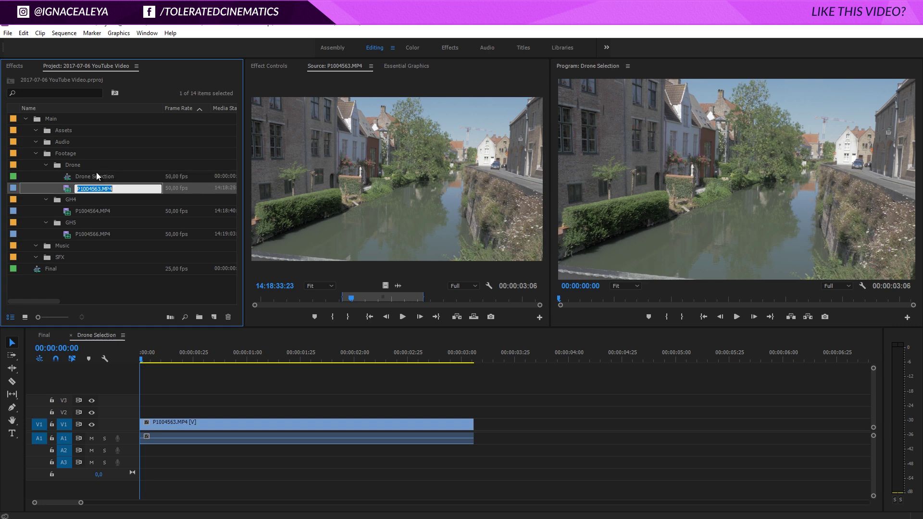
Mark a range in P1004564.MP4, make a sequence from it, and name it 'GH4 Selection'.
double_click(64, 208)
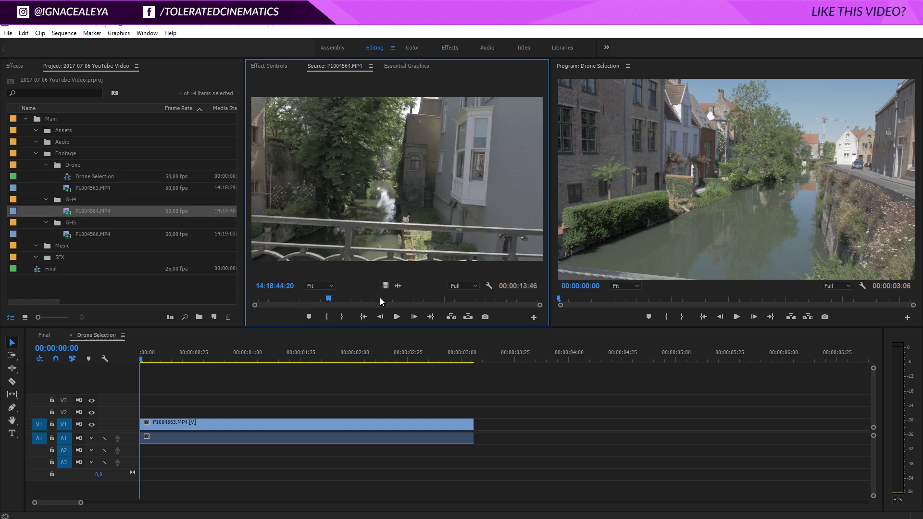
key(i)
click(389, 298)
key(o)
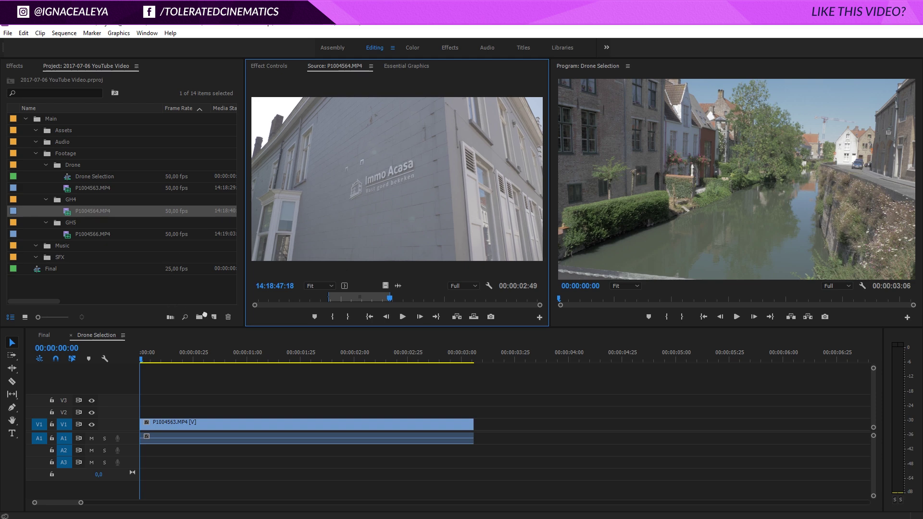
drag(204, 314, 217, 316)
click(91, 212)
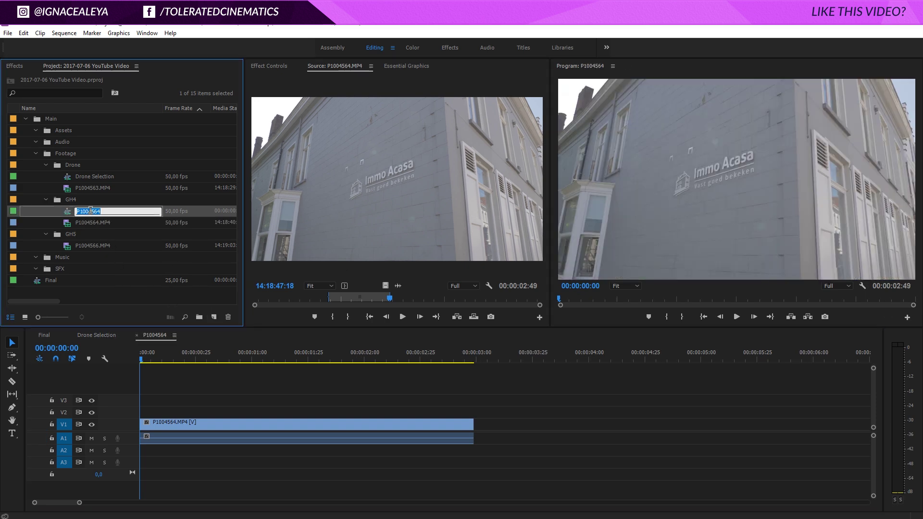
text(GH4 Selection)
key(Tab)
click(191, 365)
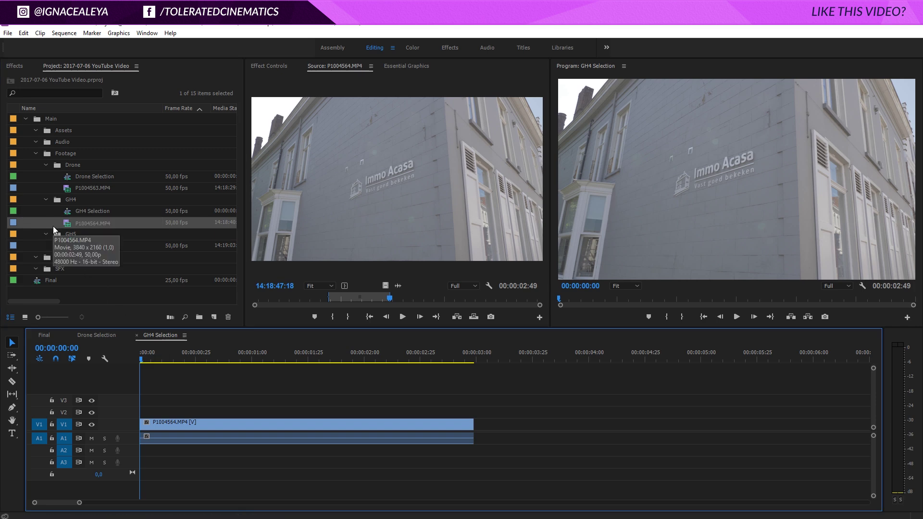
In Drone Selection, append a 00:00:01:44 range of P1004564.MP4 after the drone shot.
double_click(72, 178)
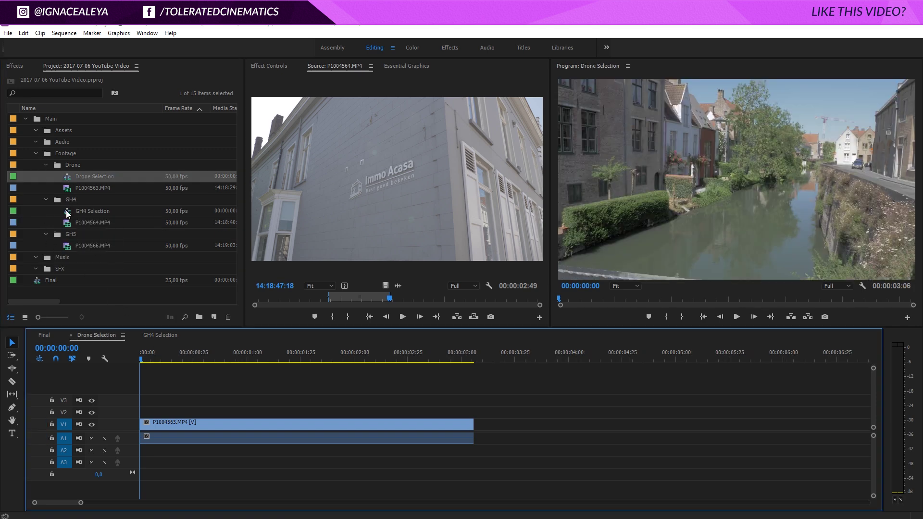
drag(160, 357, 294, 358)
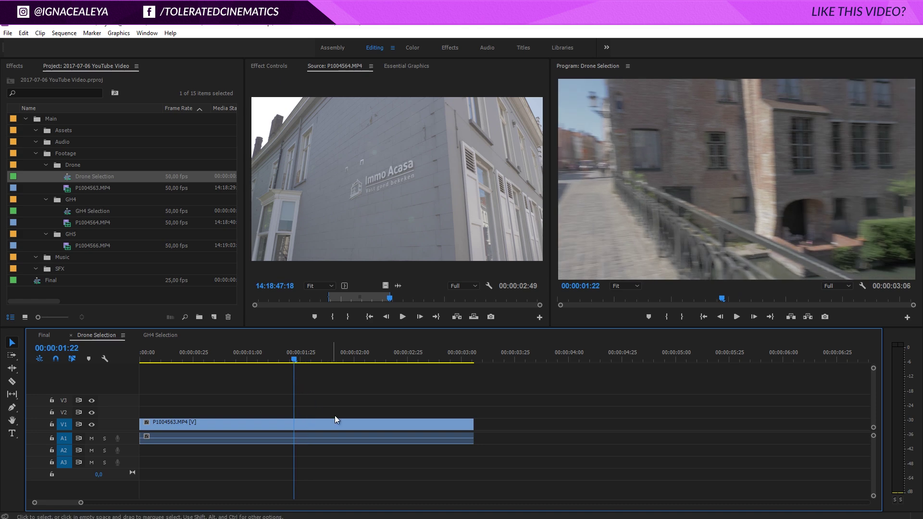
key(minus)
key(minus)
key(minus)
scroll(328, 425, down, 2)
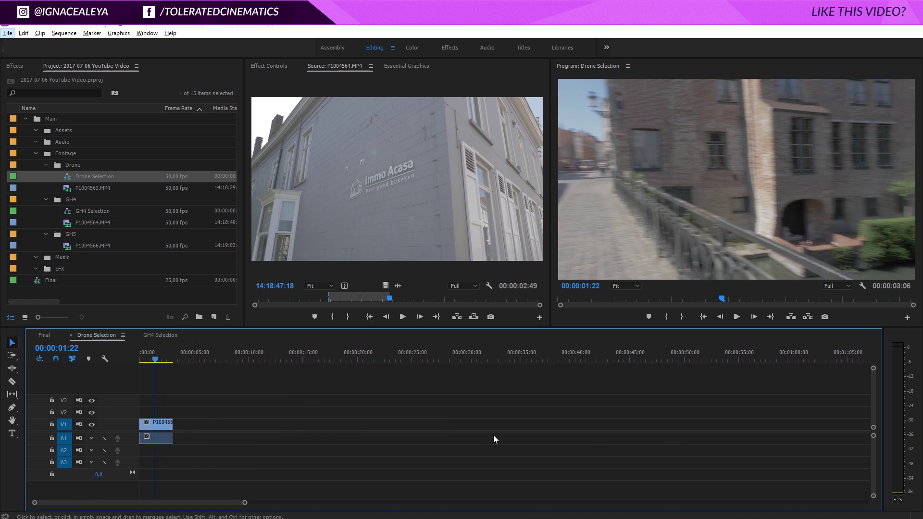
scroll(493, 438, down, 2)
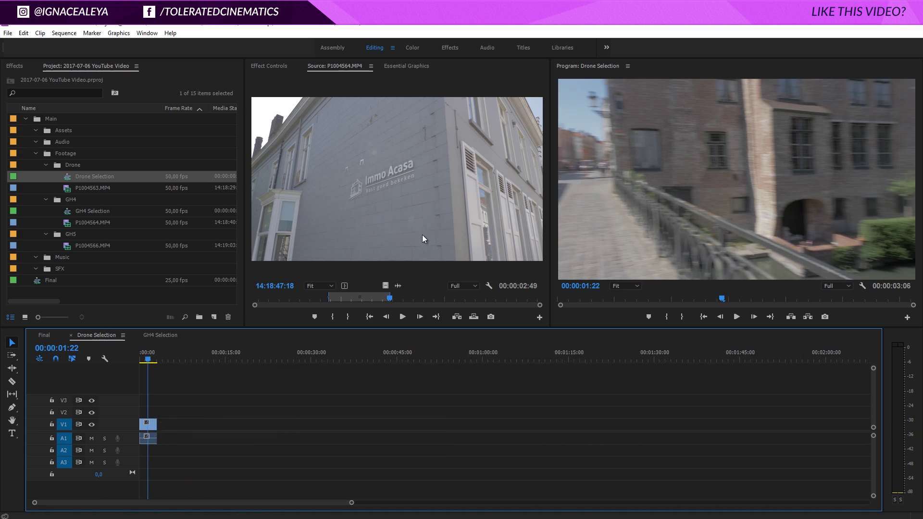
click(420, 299)
key(i)
click(458, 298)
key(o)
drag(417, 238, 154, 424)
drag(159, 358, 315, 388)
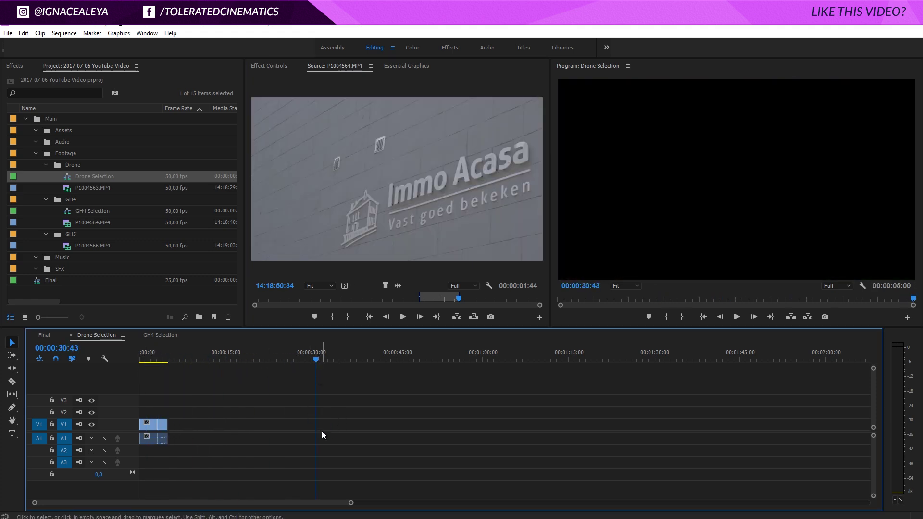
Review the Final, Drone Selection and GH4 Selection sequences, ending on Final.
click(45, 335)
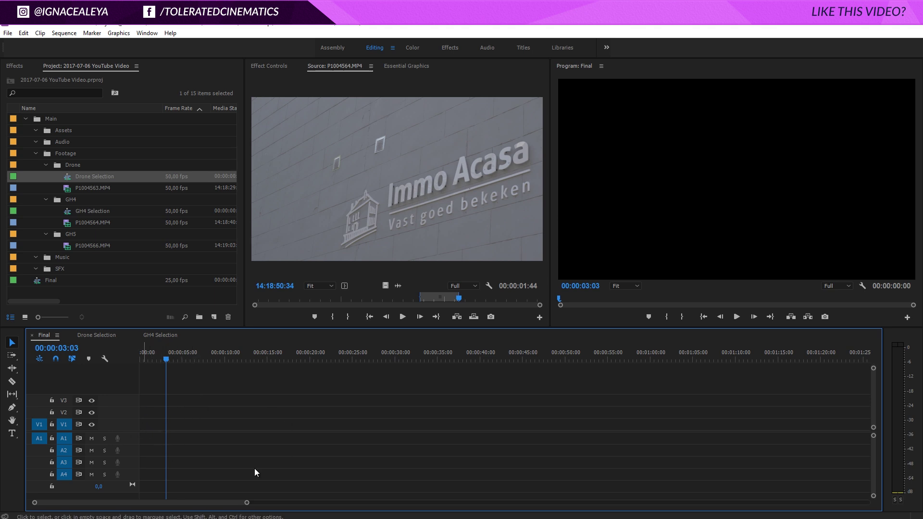
click(102, 335)
click(154, 334)
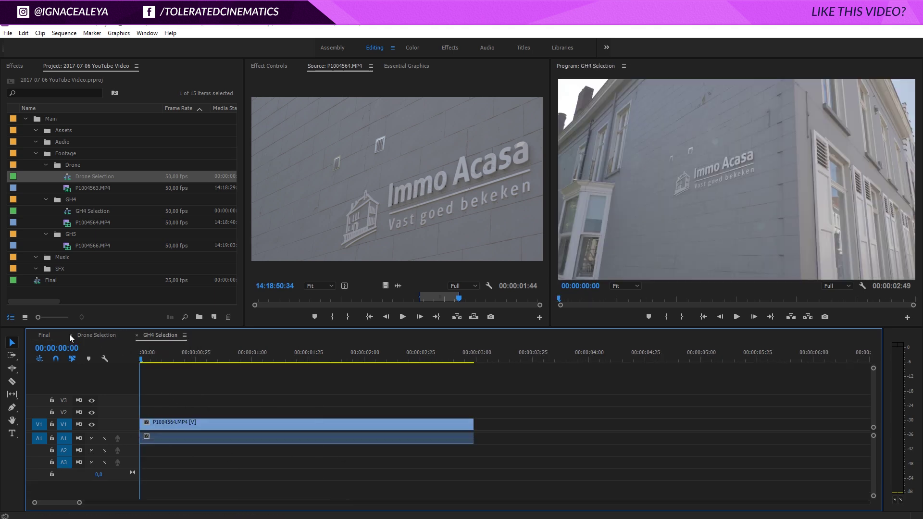
click(49, 333)
click(93, 336)
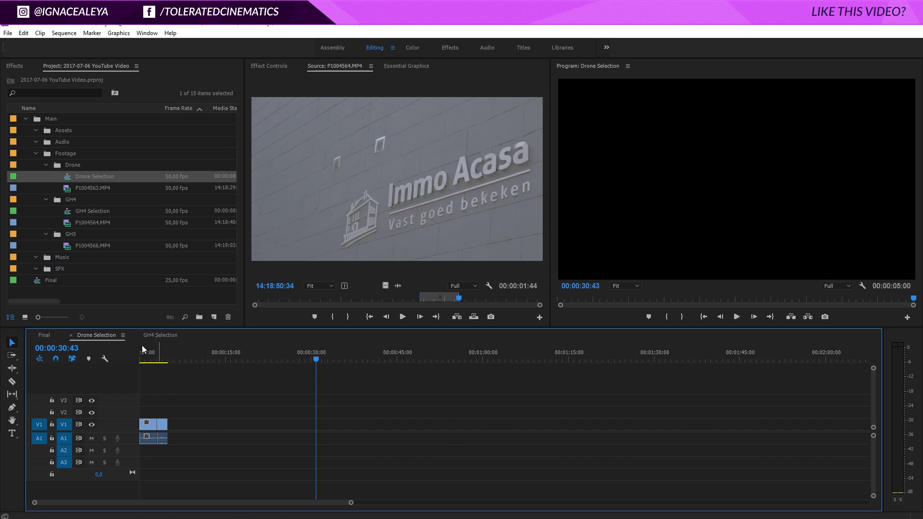
click(44, 334)
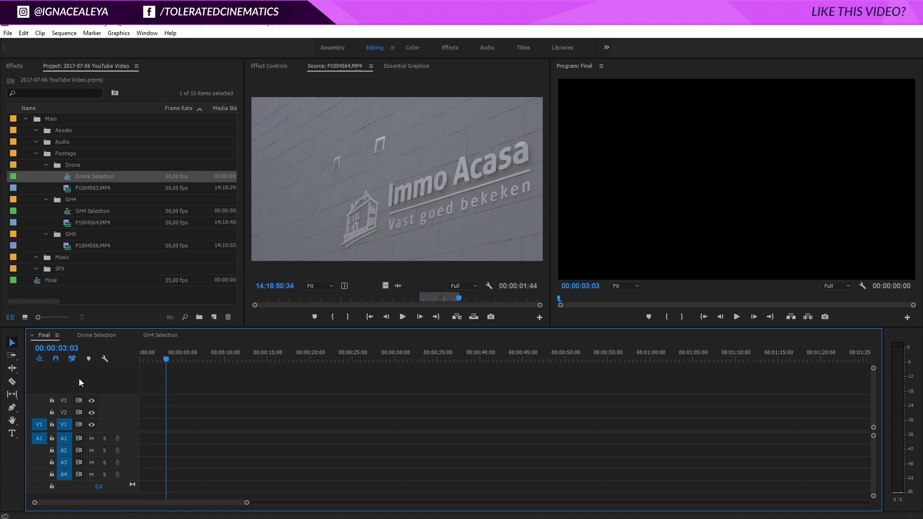